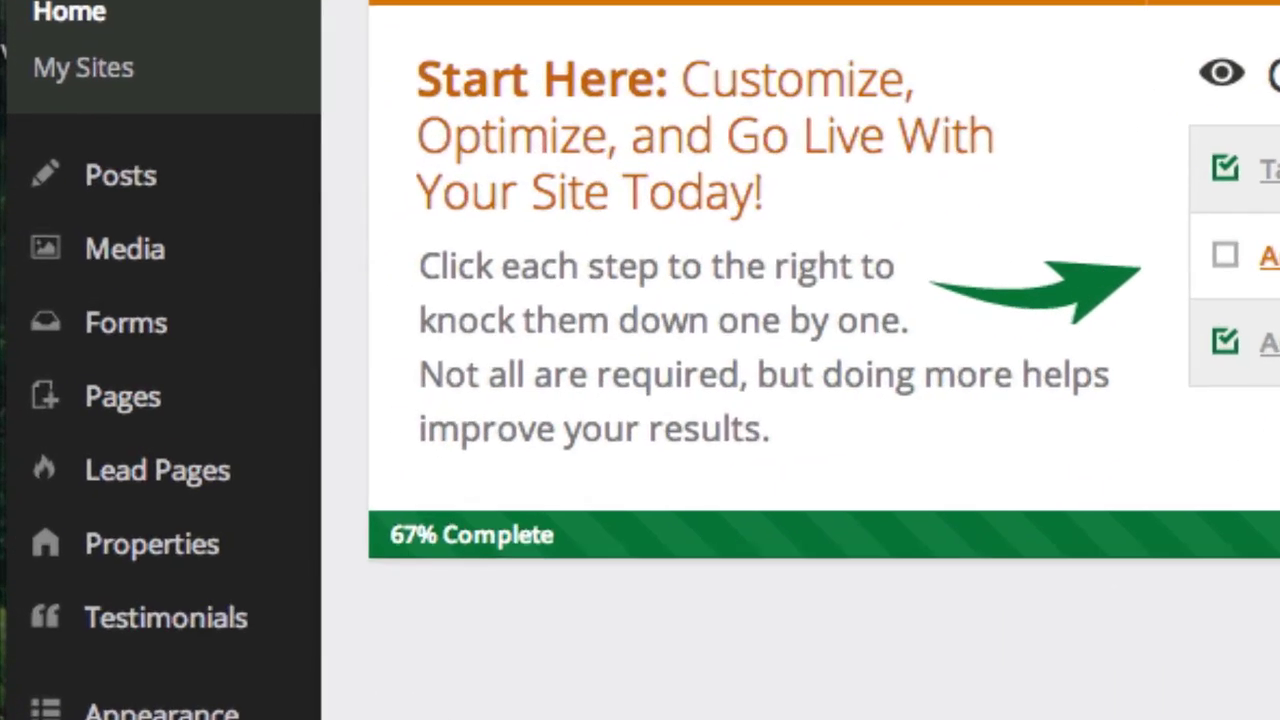
# Step: Show the All Lead Pages list from the admin sidebar and scroll through its seven published pages
pyautogui.moveTo(85, 430)
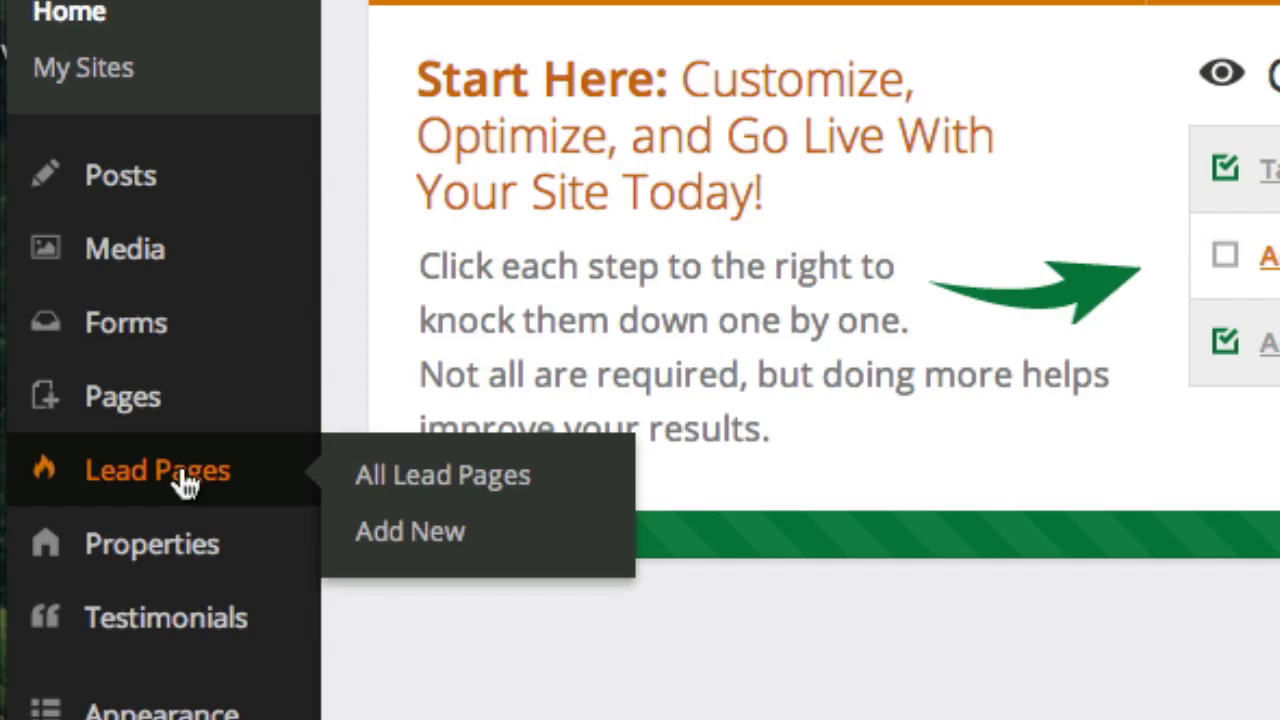
pyautogui.click(185, 483)
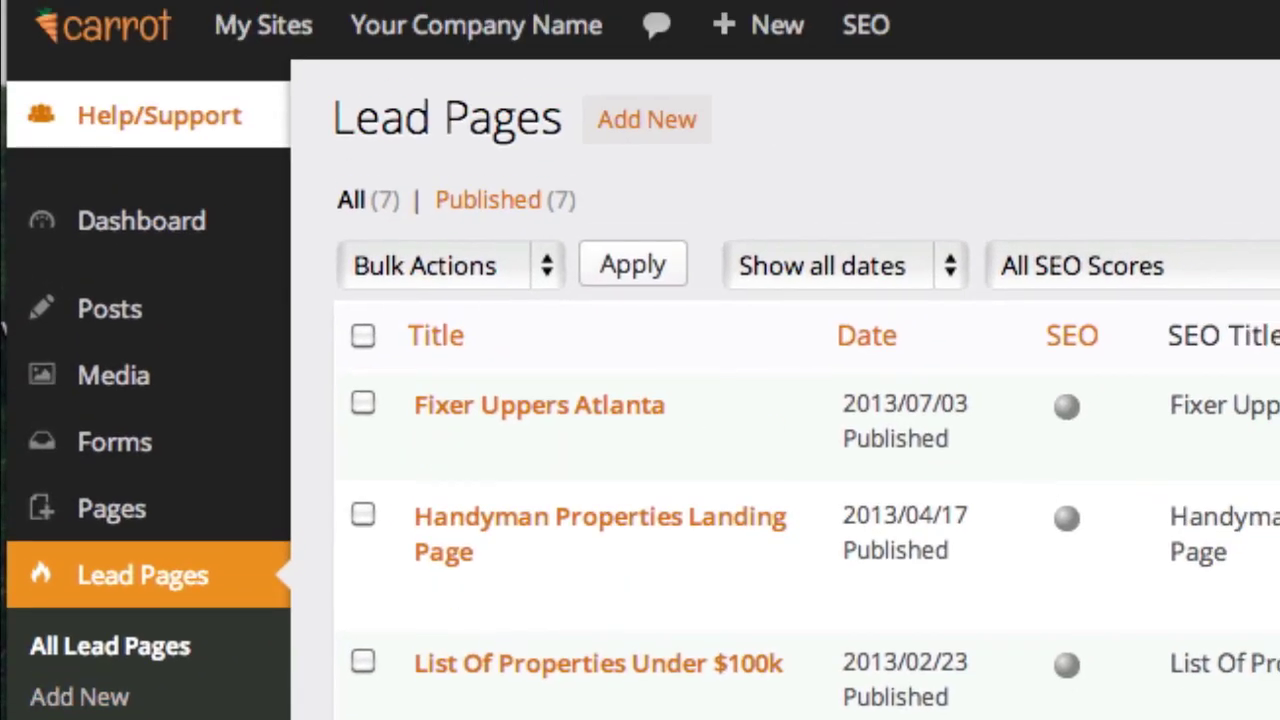
pyautogui.scroll(-3, 640, 330)
pyautogui.scroll(-1, 467, 555)
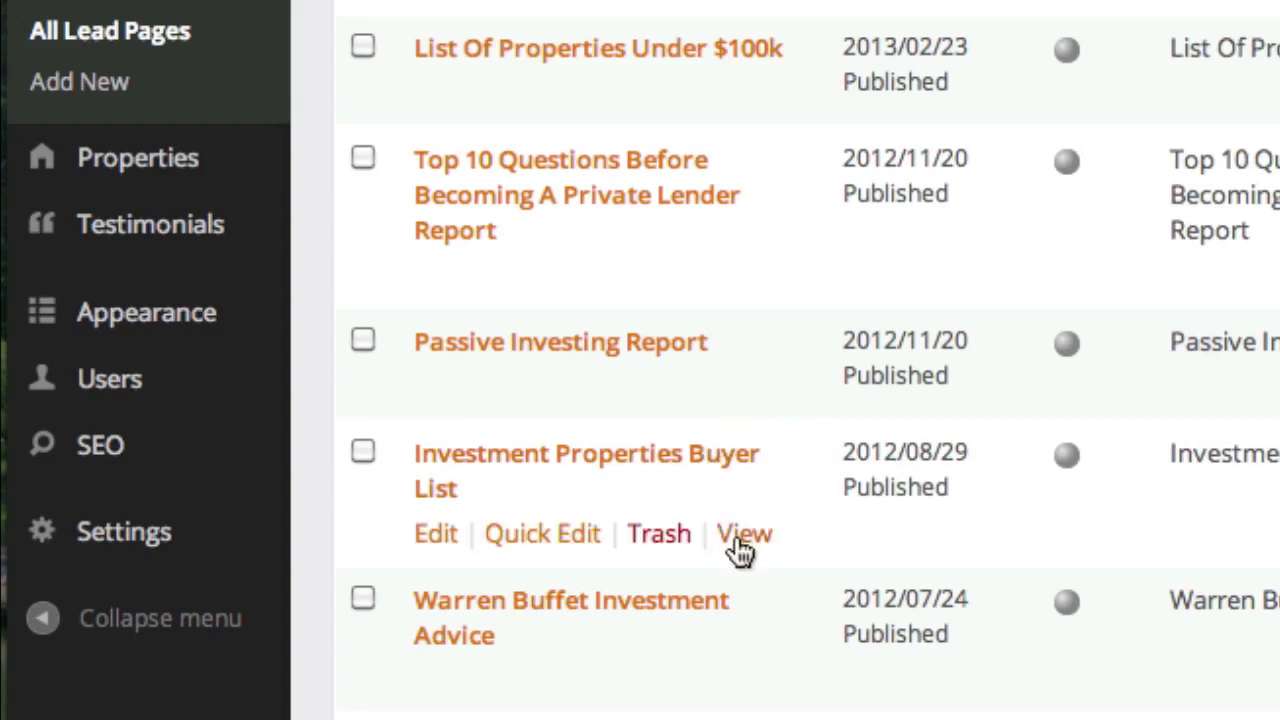
# Step: Review the live Investment Properties, Warren Buffett, Handyman, Klamath Falls and ABC Properties pages
pyautogui.click(741, 690)
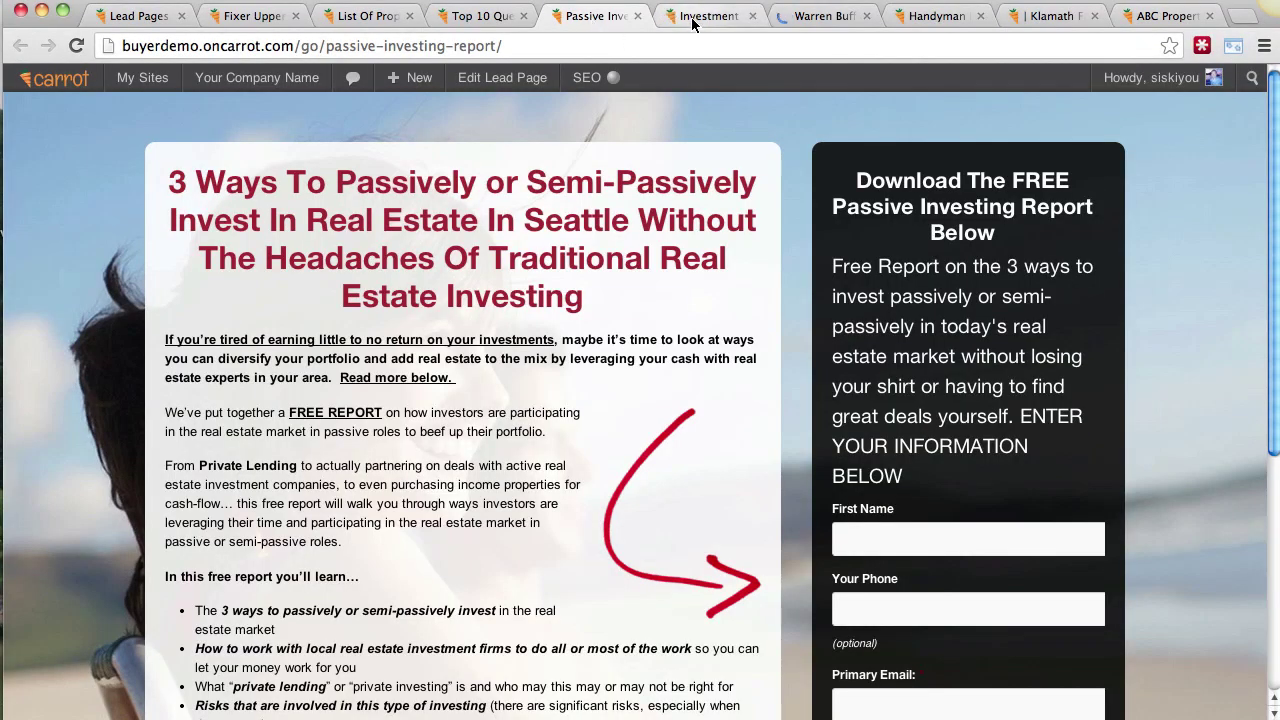
pyautogui.click(690, 17)
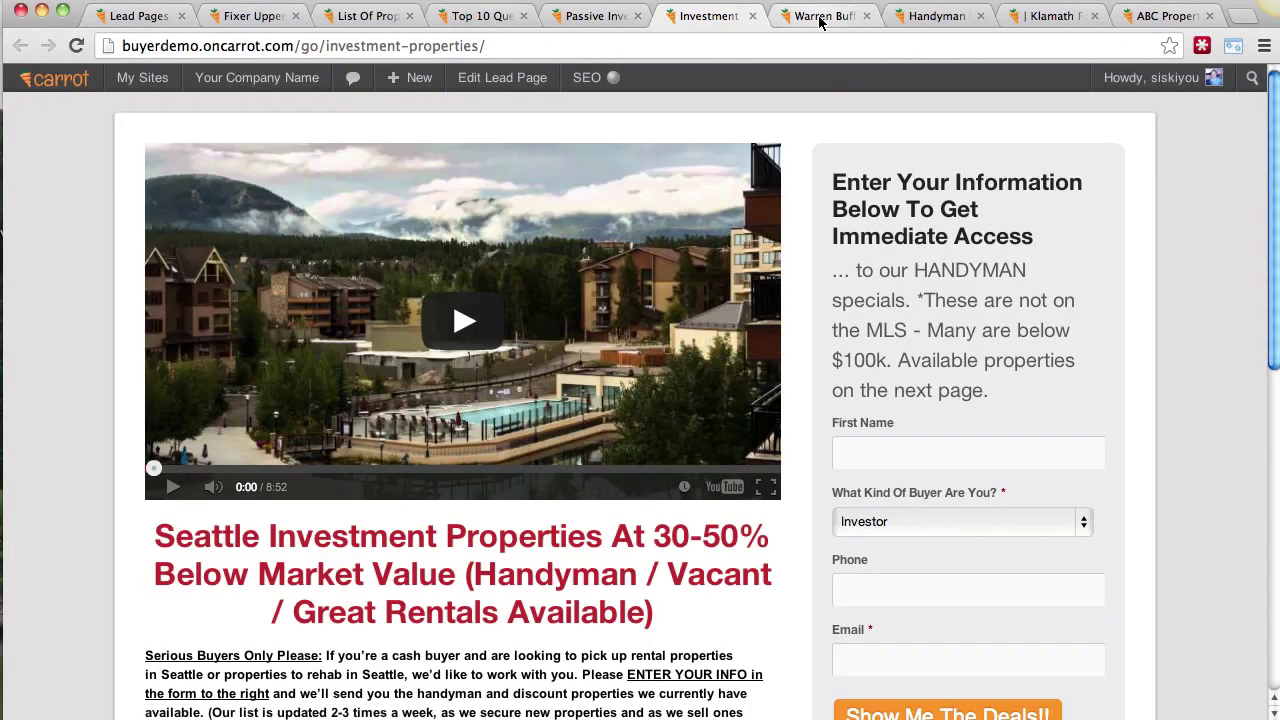
pyautogui.click(820, 17)
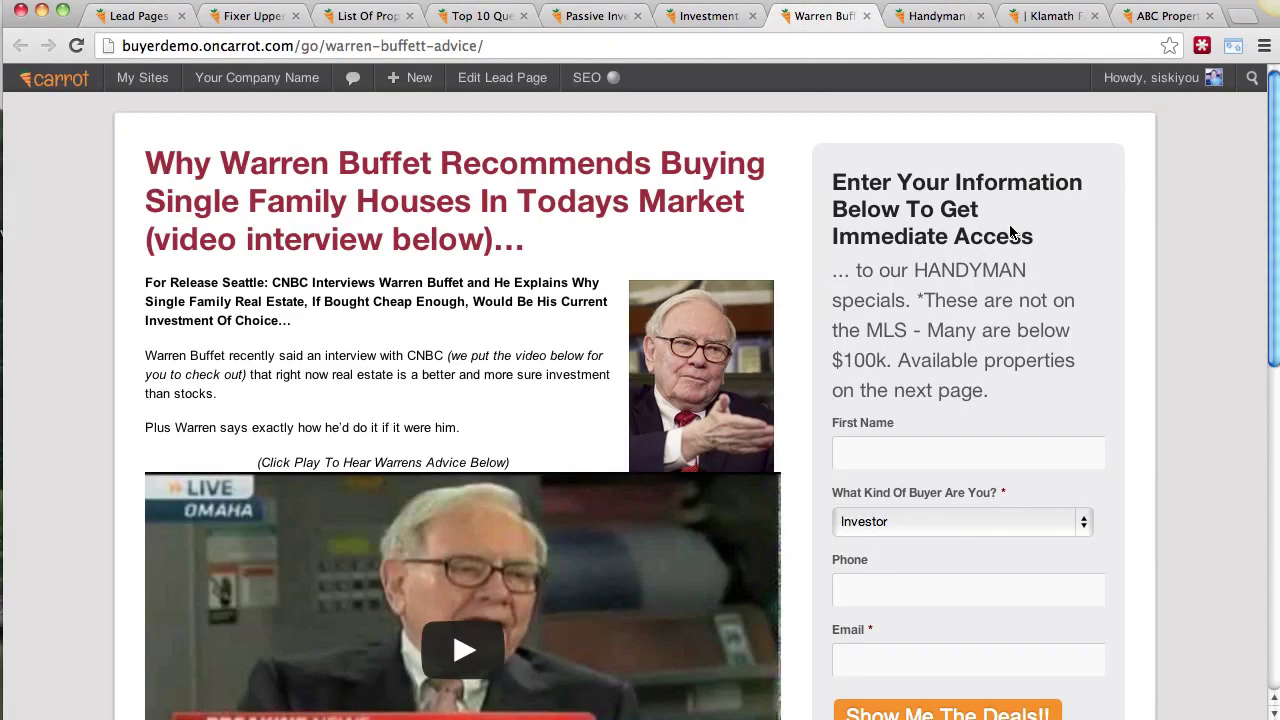
pyautogui.scroll(-7, 1138, 292)
pyautogui.scroll(7, 1138, 292)
pyautogui.click(943, 17)
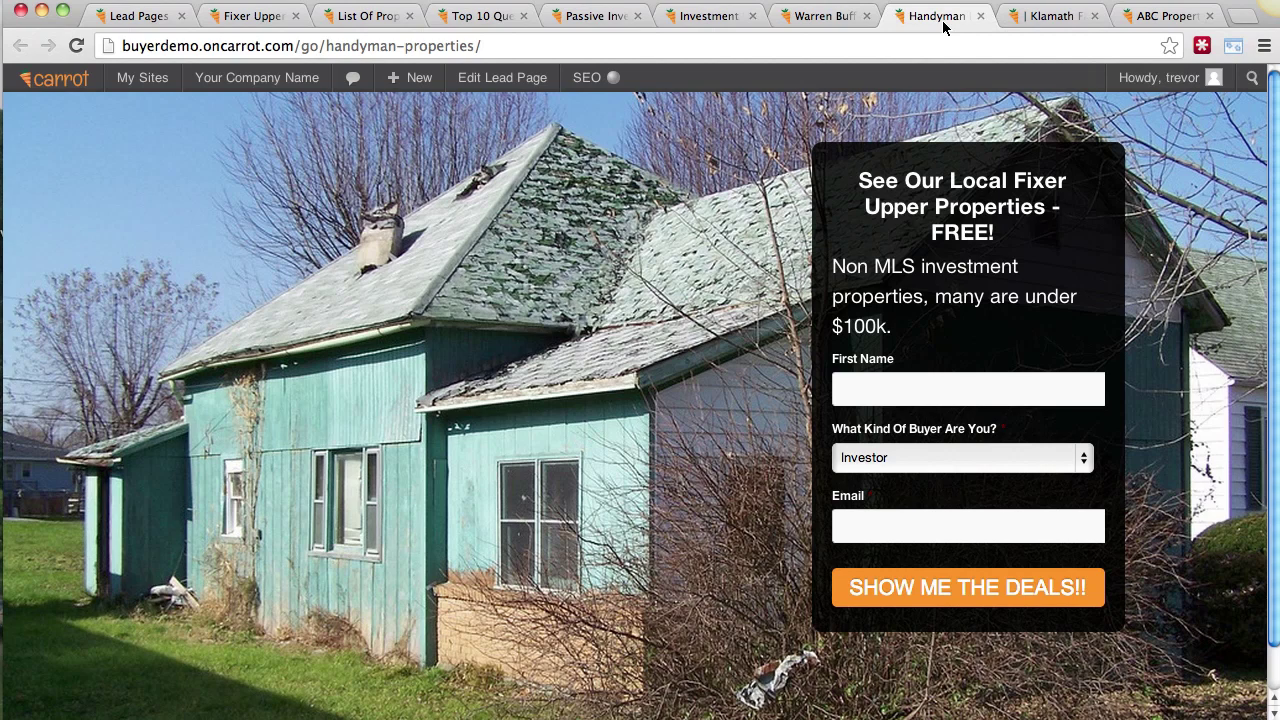
pyautogui.click(1047, 23)
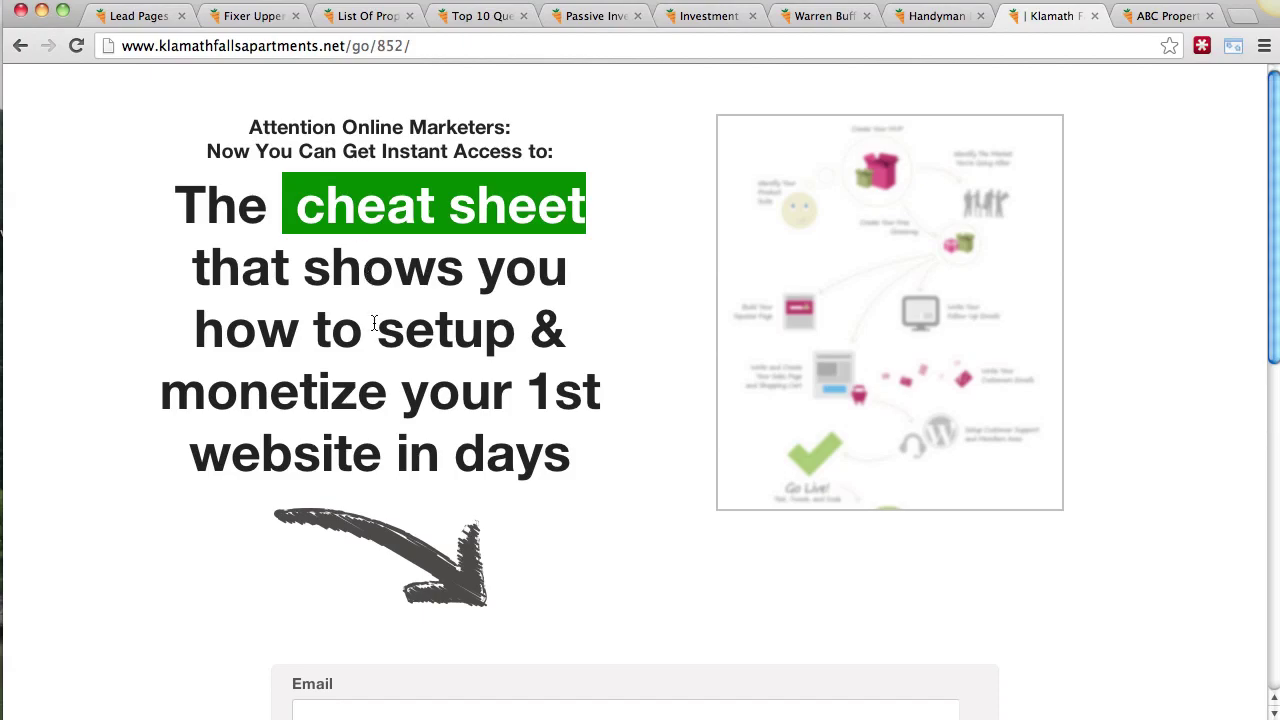
pyautogui.scroll(-15, 374, 322)
pyautogui.scroll(15, 374, 322)
pyautogui.scroll(-15, 453, 491)
pyautogui.click(1140, 17)
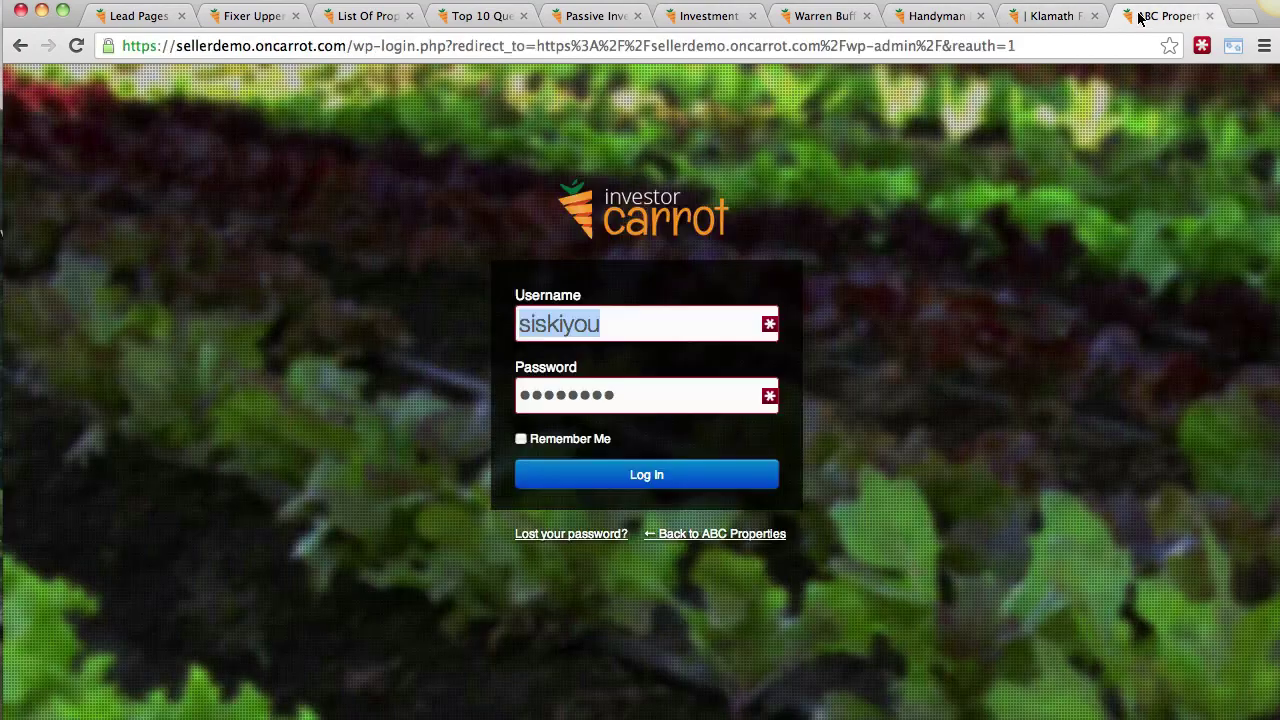
# Step: Close the Fixer Uppers Atlanta and List Of Properties pages and finish on Handyman Properties
pyautogui.click(135, 16)
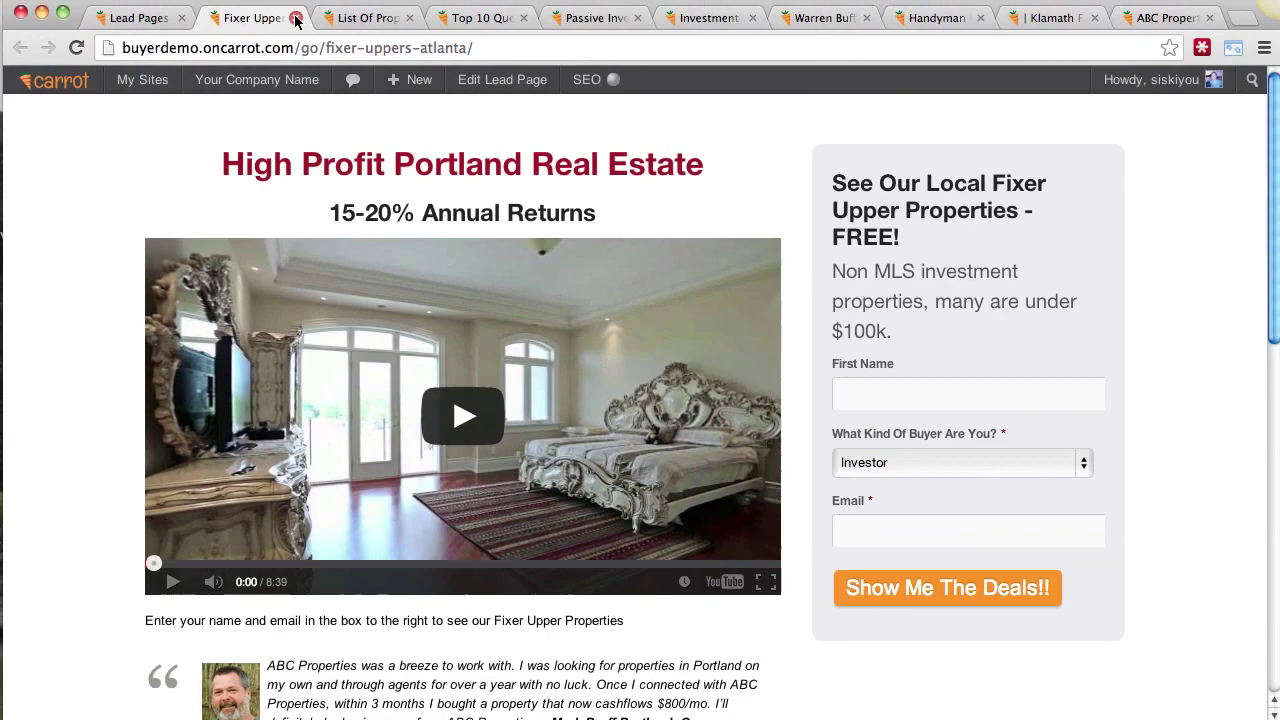
pyautogui.click(296, 18)
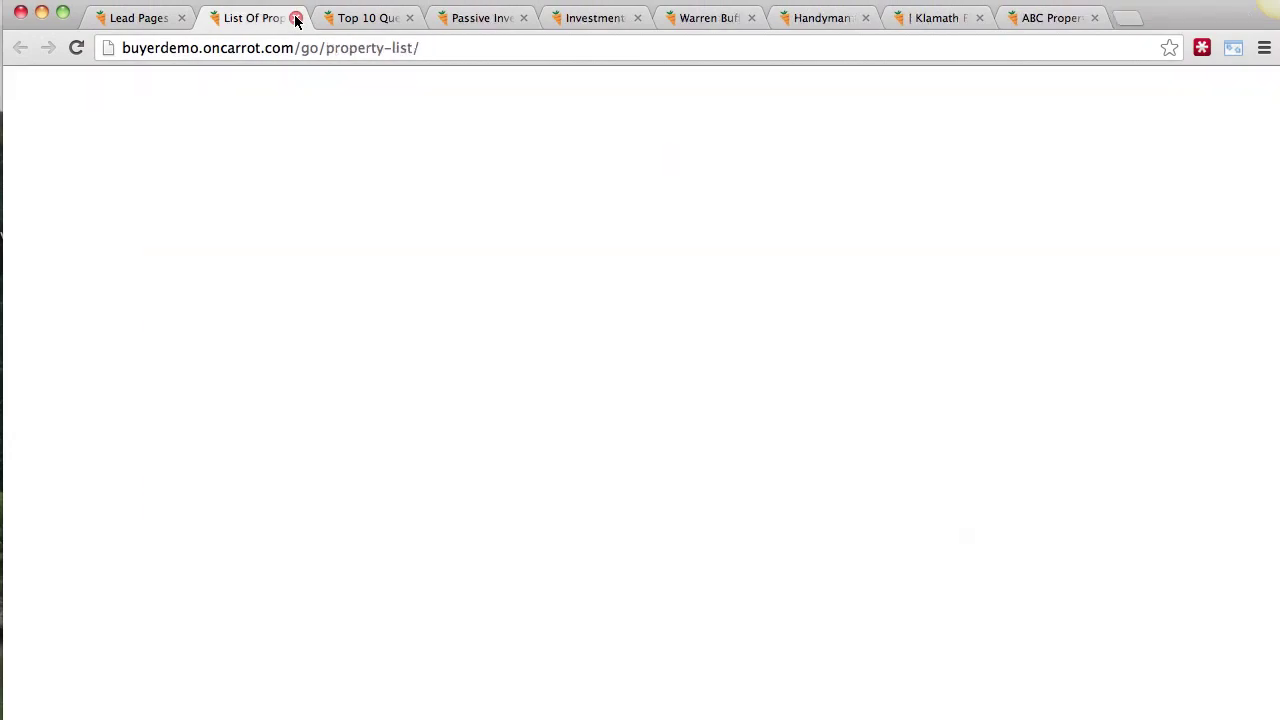
pyautogui.click(296, 18)
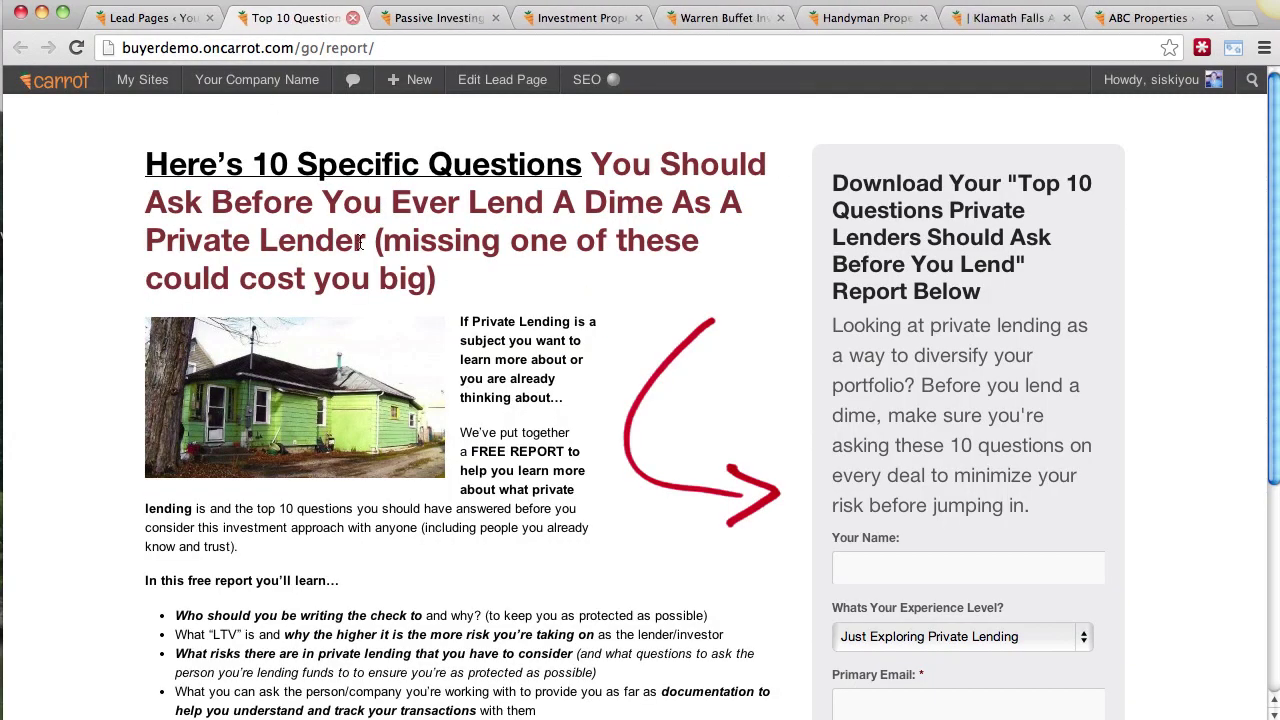
pyautogui.scroll(-3, 508, 300)
pyautogui.scroll(3, 508, 263)
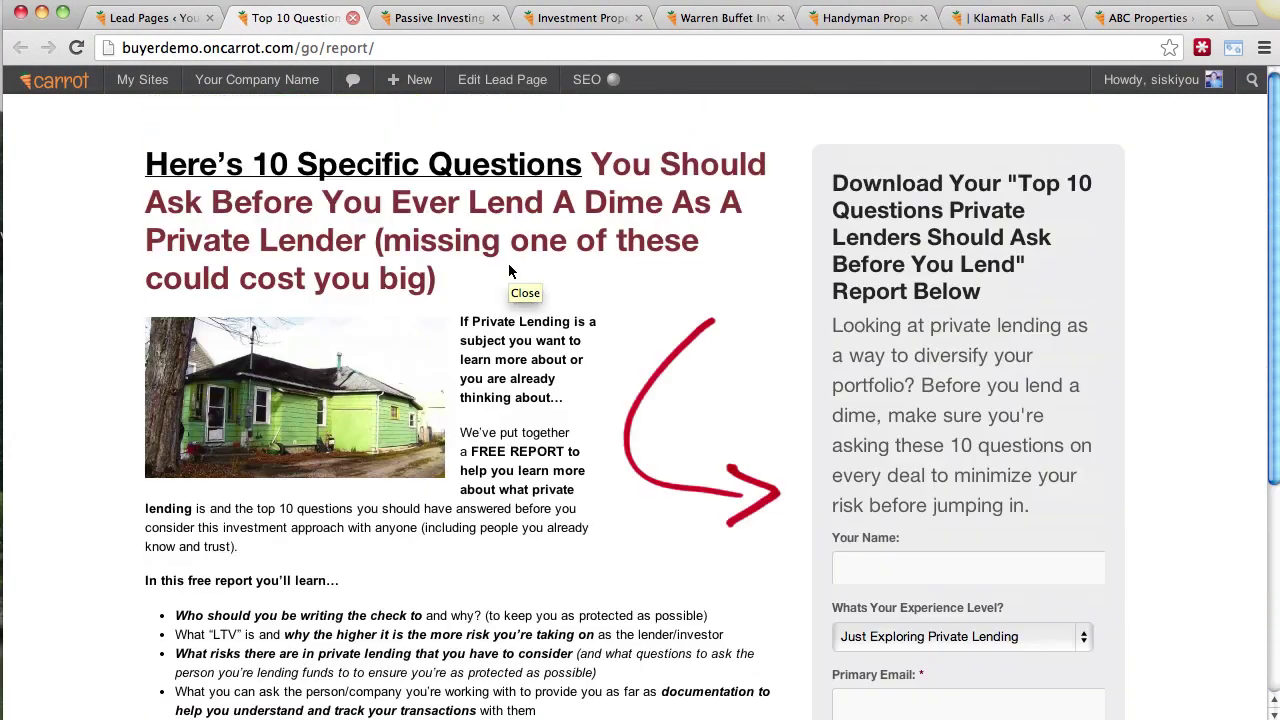
pyautogui.click(440, 20)
pyautogui.click(594, 24)
pyautogui.click(725, 20)
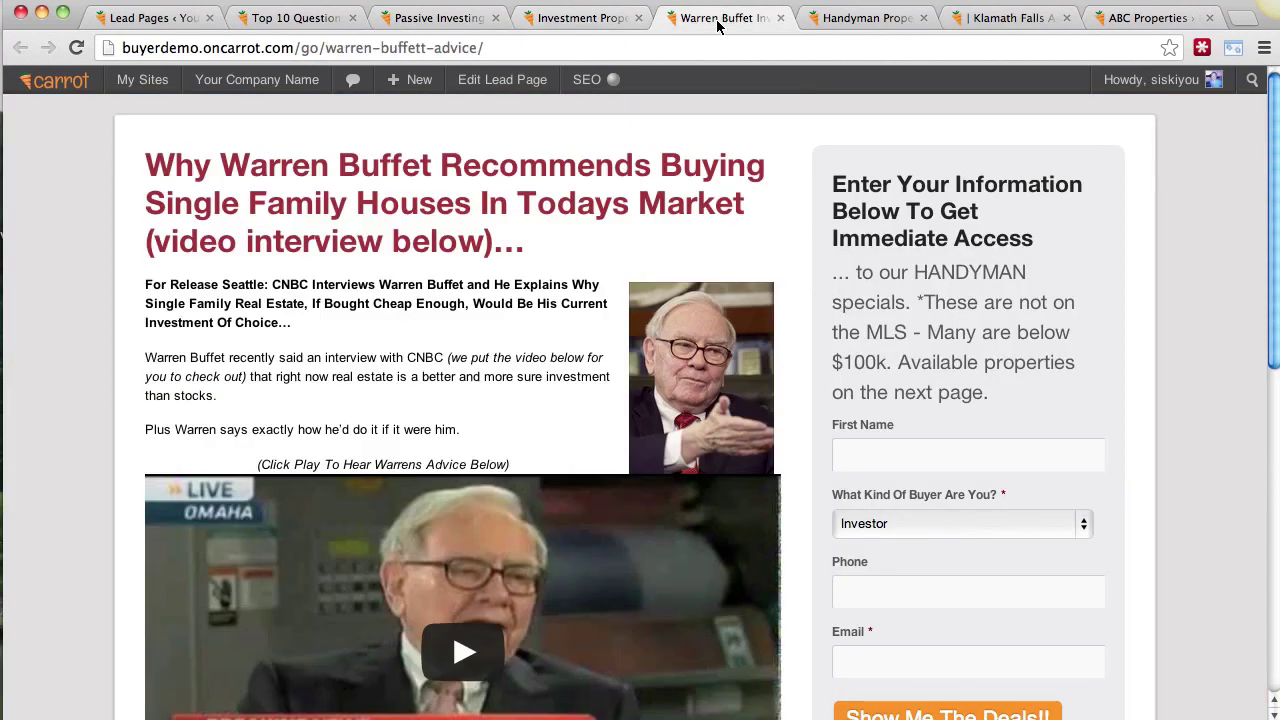
pyautogui.click(858, 20)
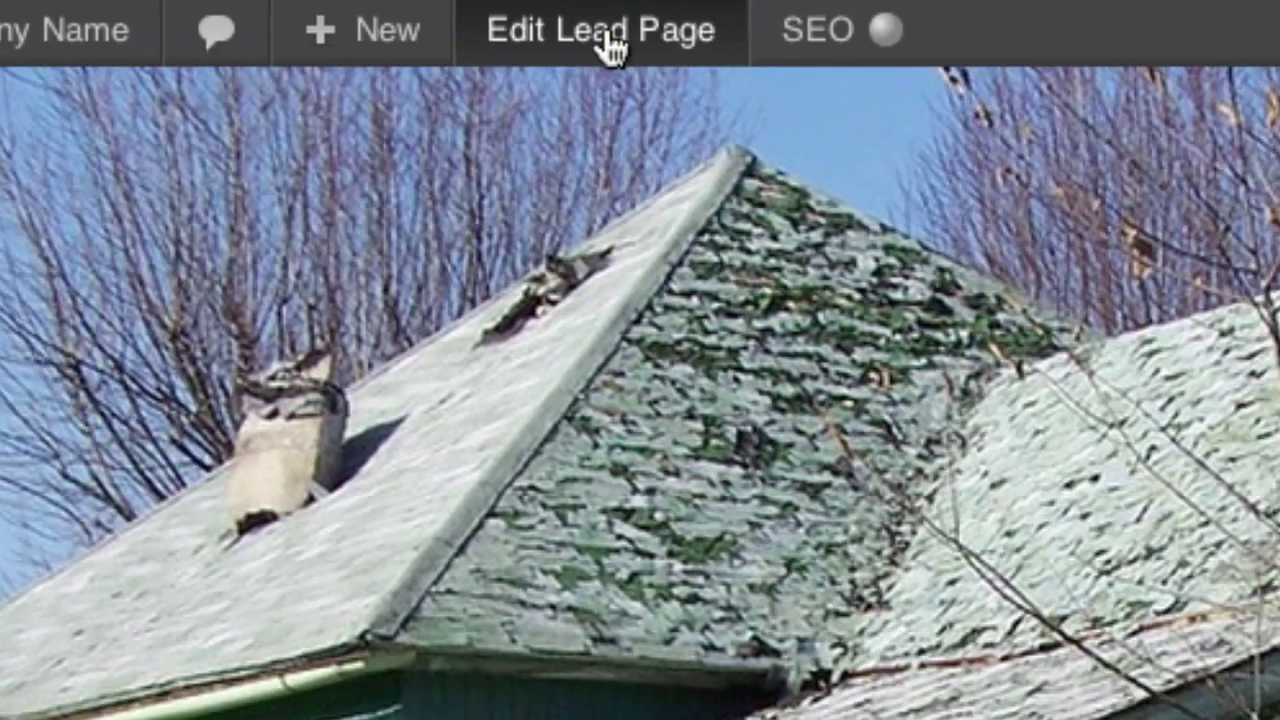
# Step: Edit the Handyman Properties Landing Page, check its permalink, and find the Lead Page Background box
pyautogui.click(614, 55)
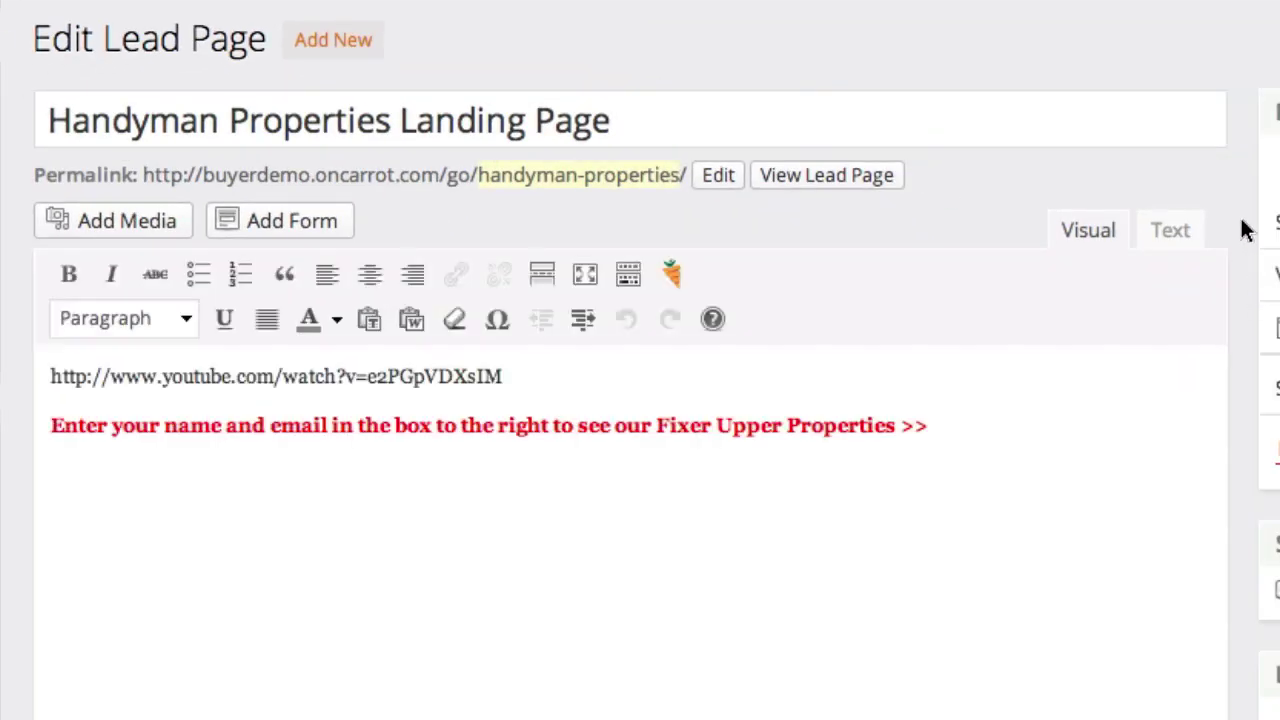
pyautogui.scroll(-1, 1245, 229)
pyautogui.scroll(1, 1245, 229)
pyautogui.moveTo(145, 175); pyautogui.dragTo(691, 174)
pyautogui.scroll(-3, 1245, 85)
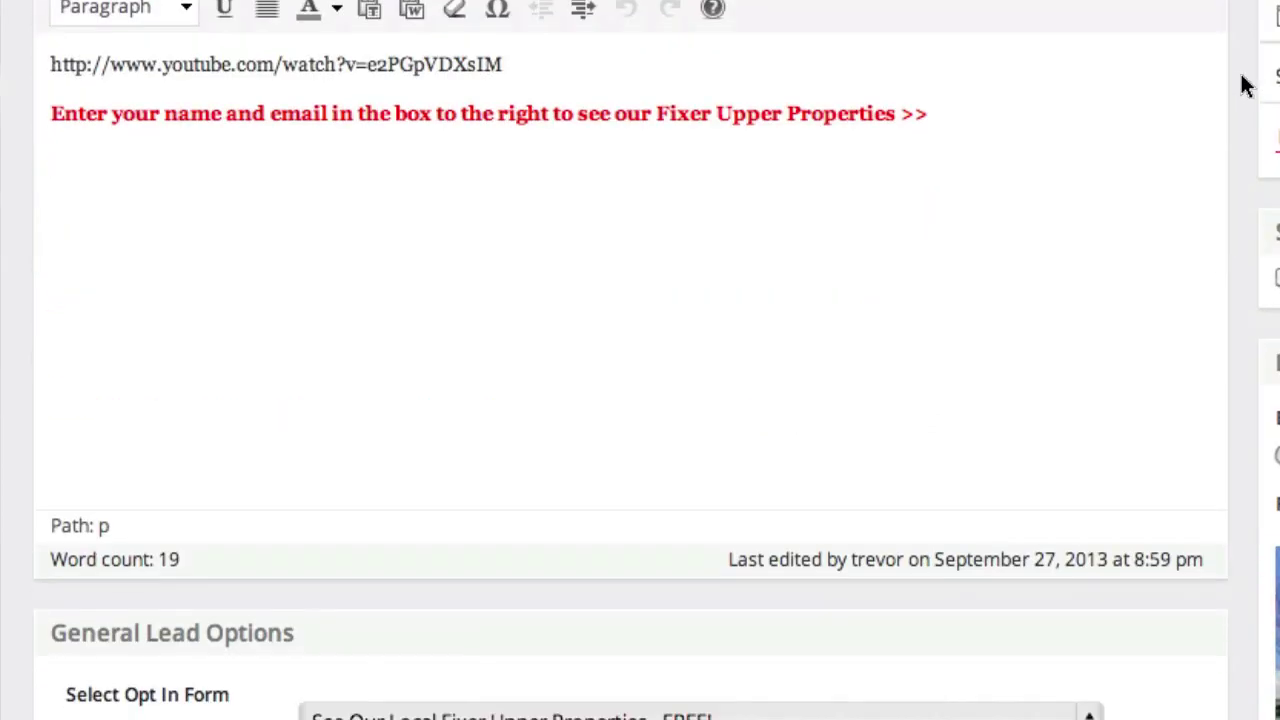
pyautogui.scroll(-1, 1243, 86)
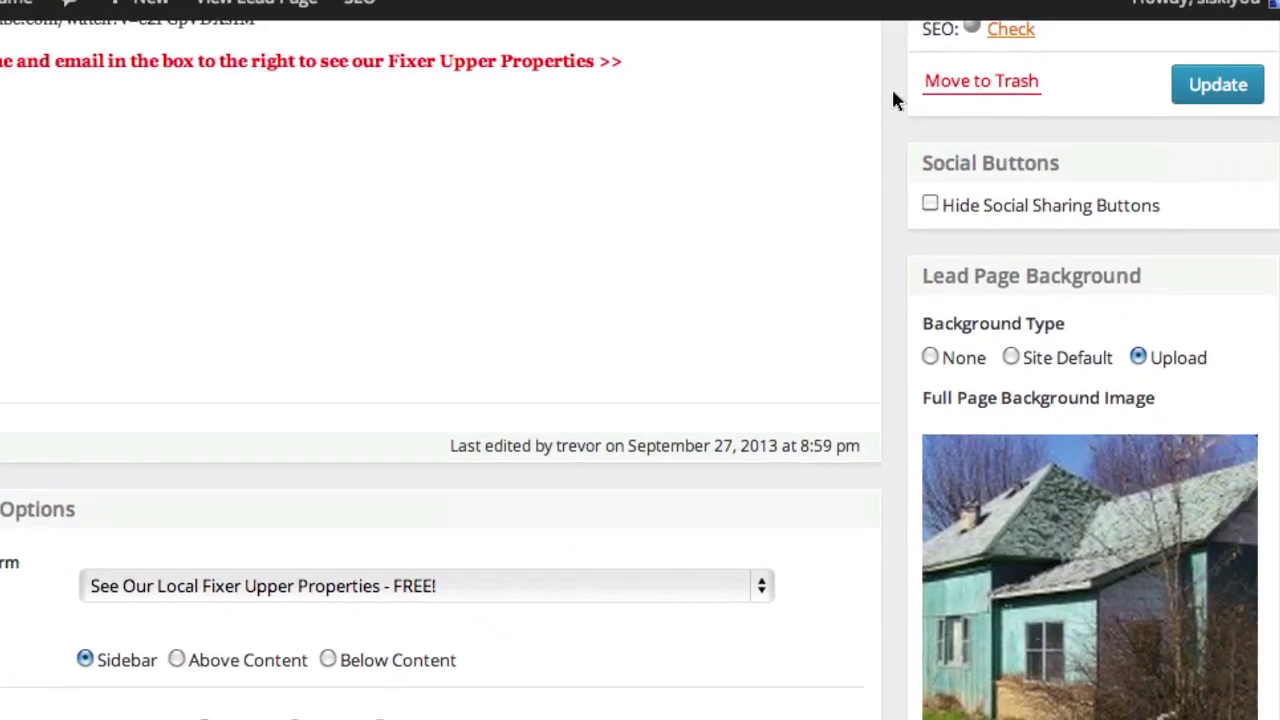
pyautogui.scroll(-2, 1243, 88)
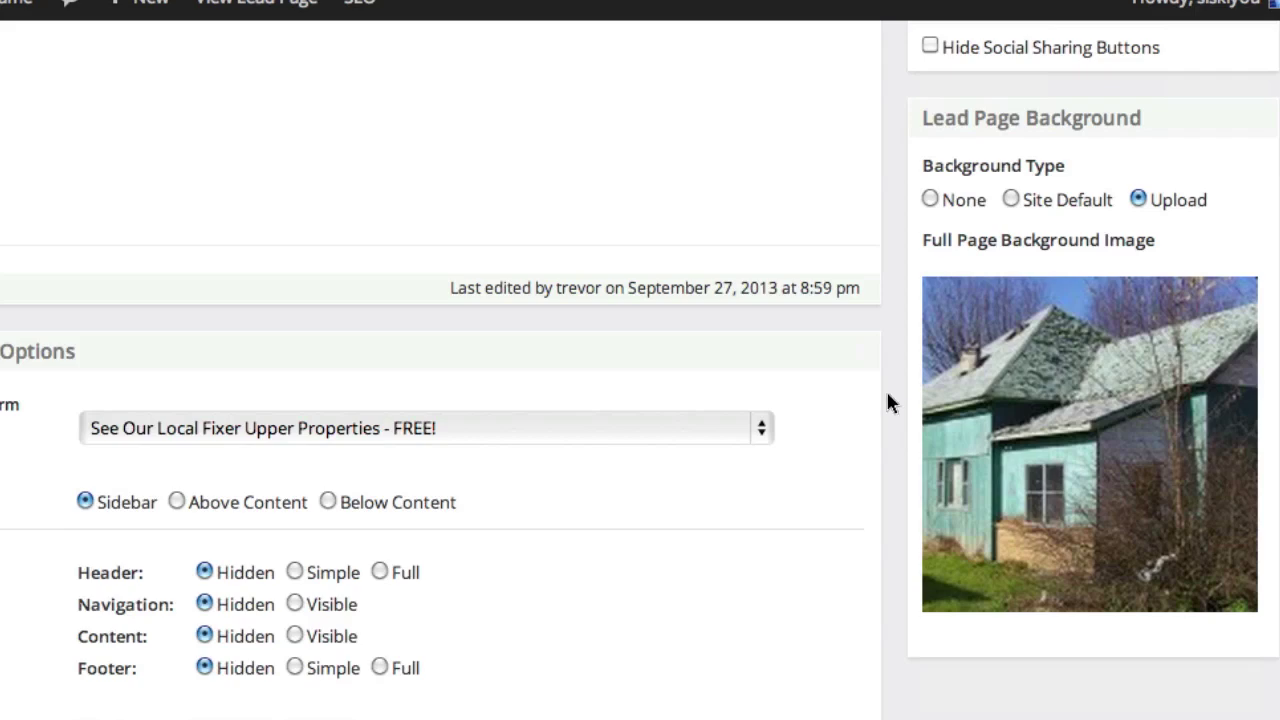
pyautogui.moveTo(1089, 543)
pyautogui.moveTo(1125, 477)
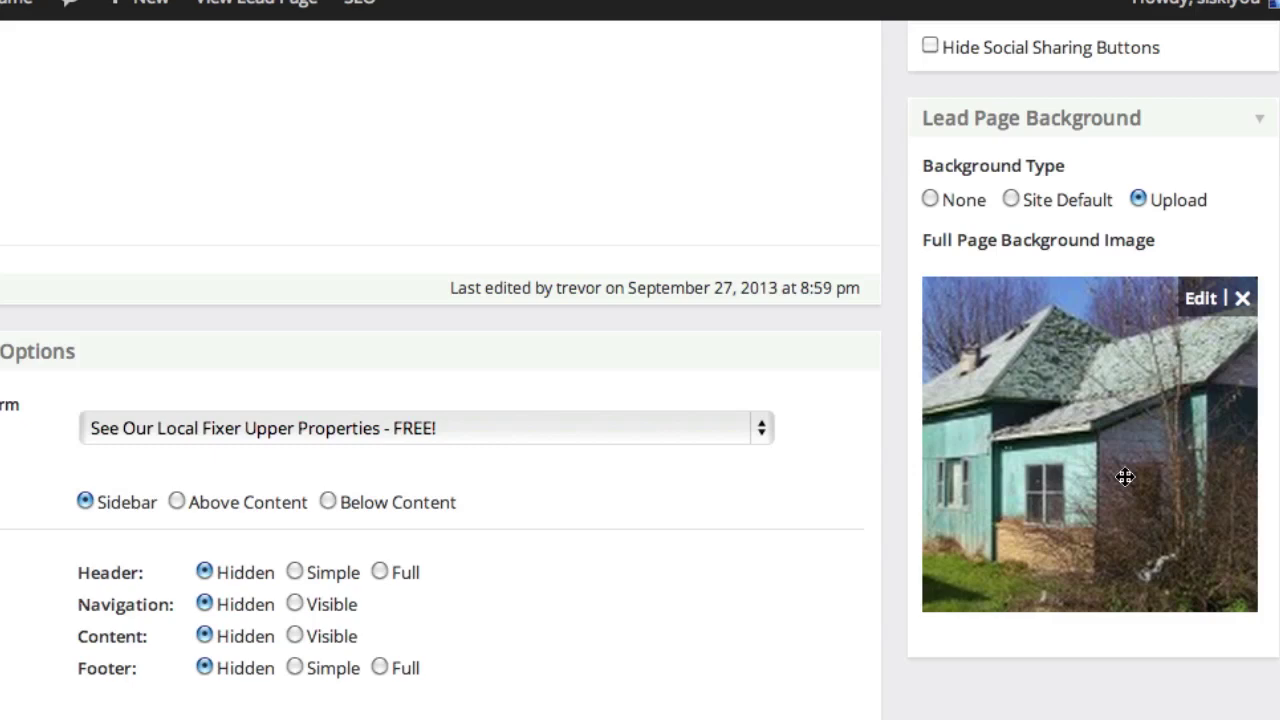
# Step: Remove the current background photo and update the page
pyautogui.click(1242, 302)
pyautogui.scroll(5, 1209, 465)
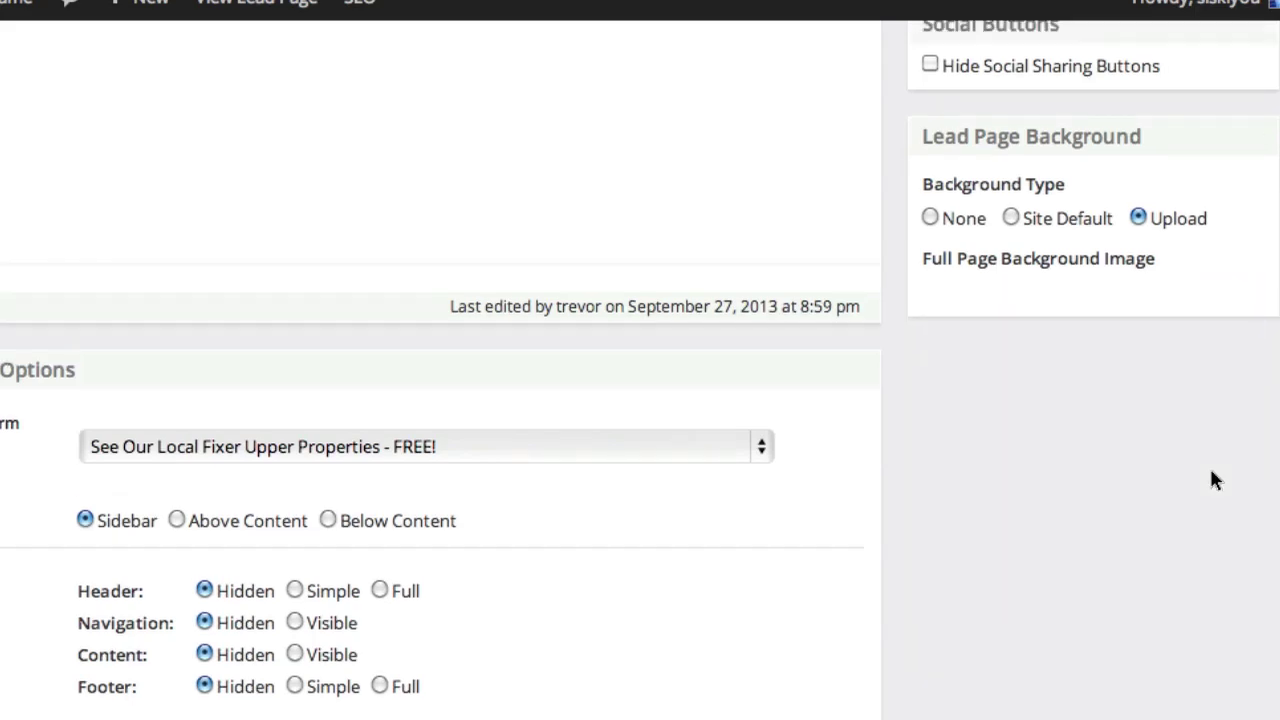
pyautogui.click(1218, 420)
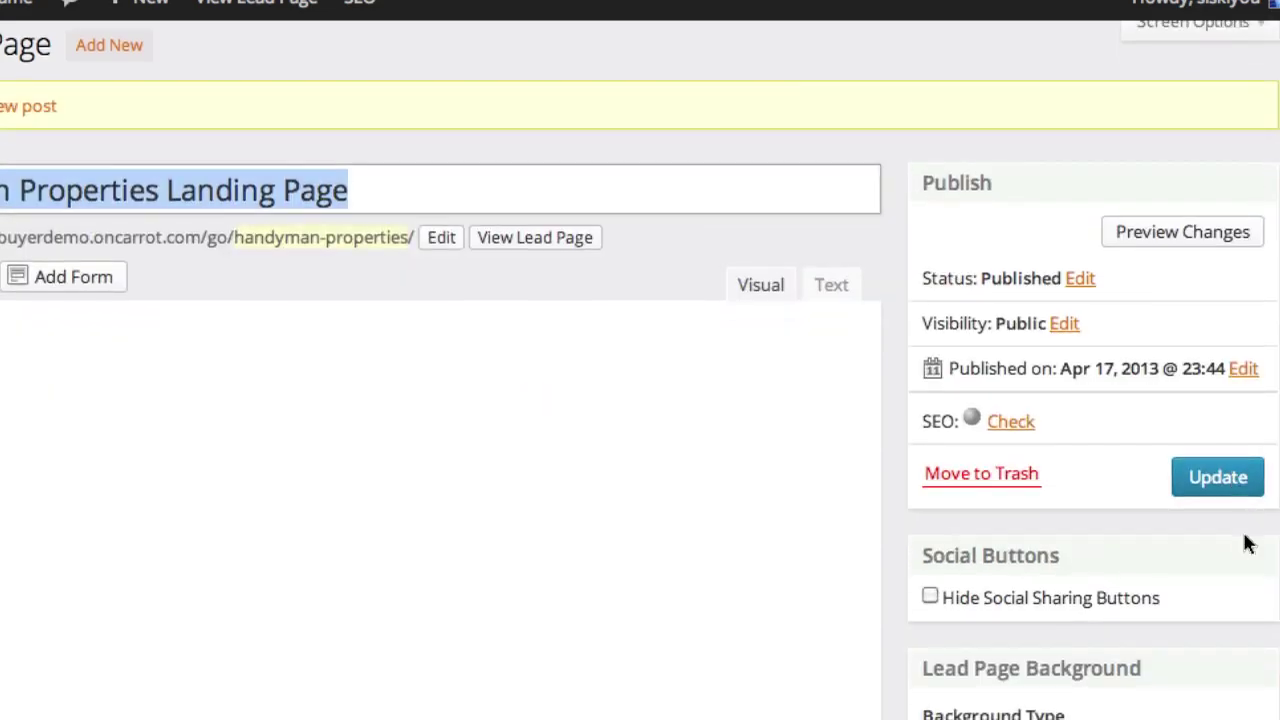
# Step: Set house.jpg from the media library as the background and update the page
pyautogui.scroll(-3, 1247, 543)
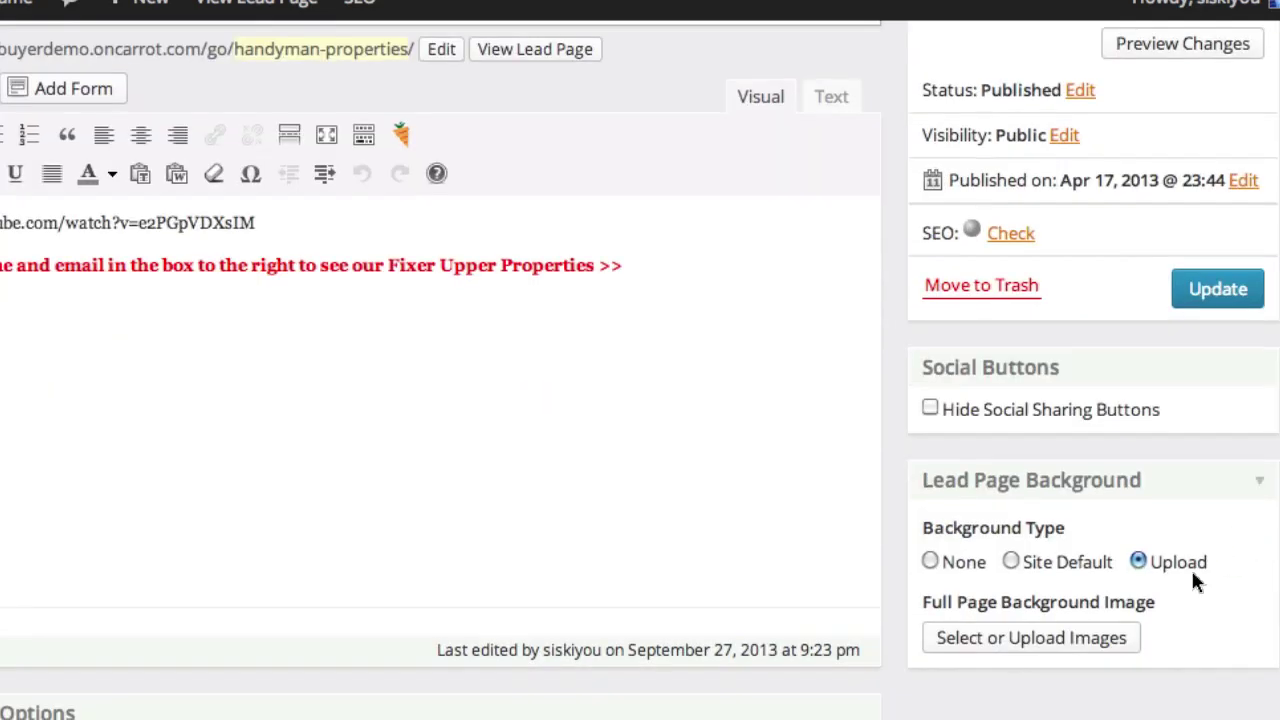
pyautogui.click(1030, 638)
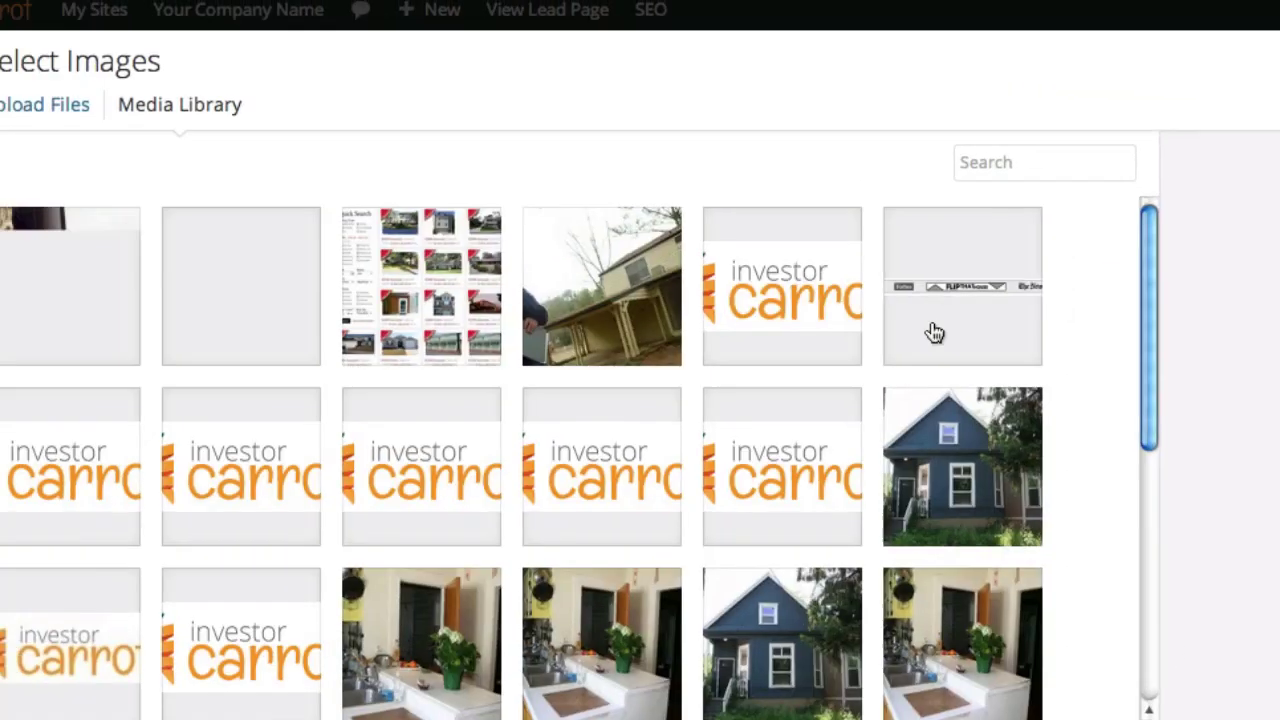
pyautogui.scroll(-10, 1208, 340)
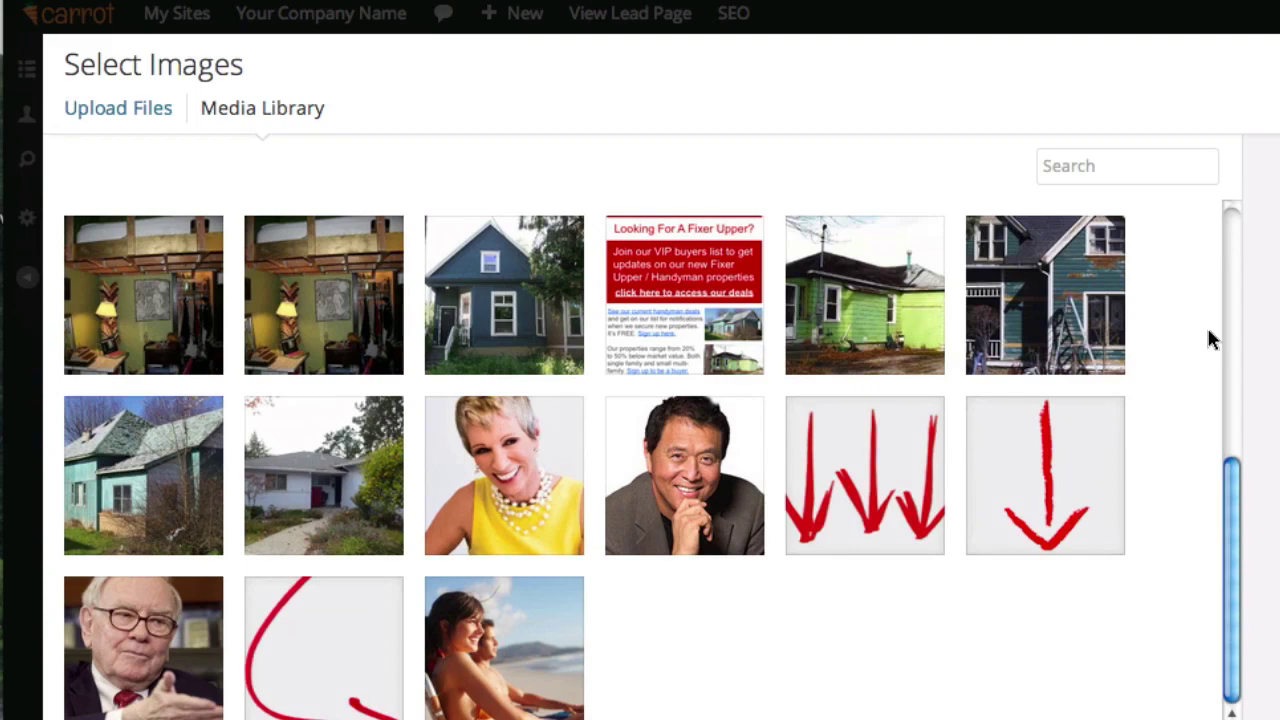
pyautogui.scroll(10, 1208, 340)
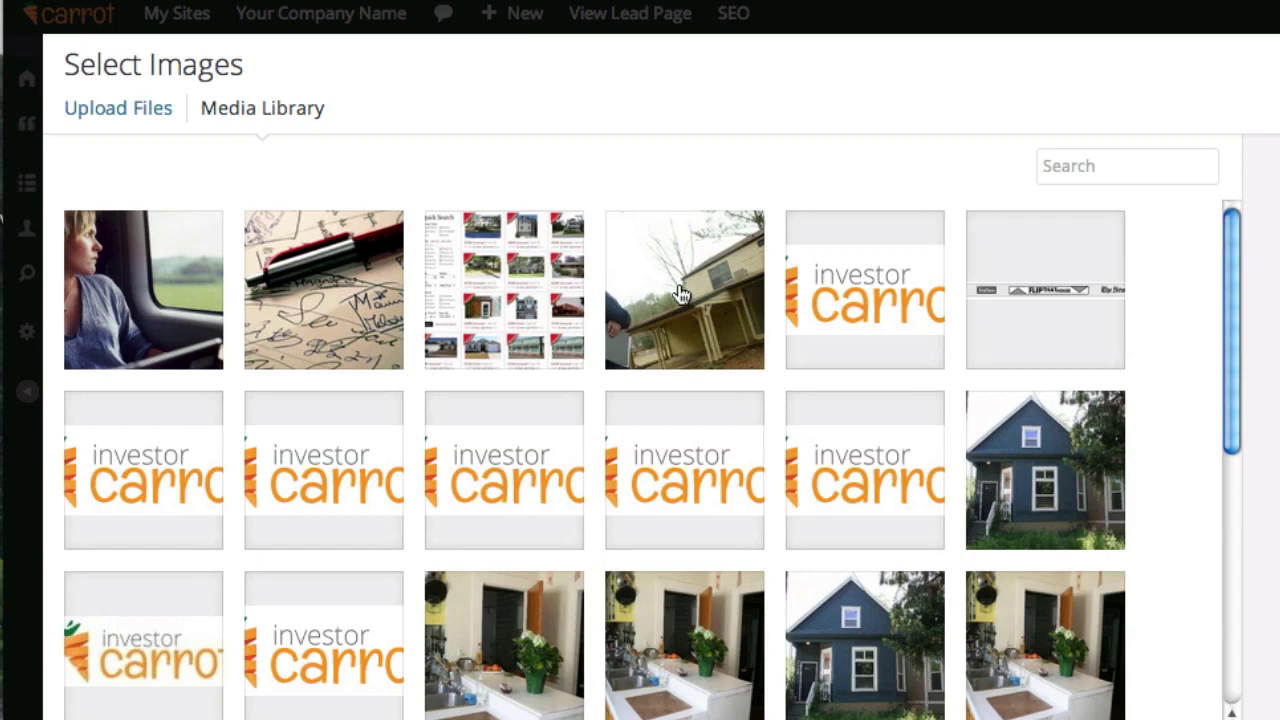
pyautogui.click(679, 293)
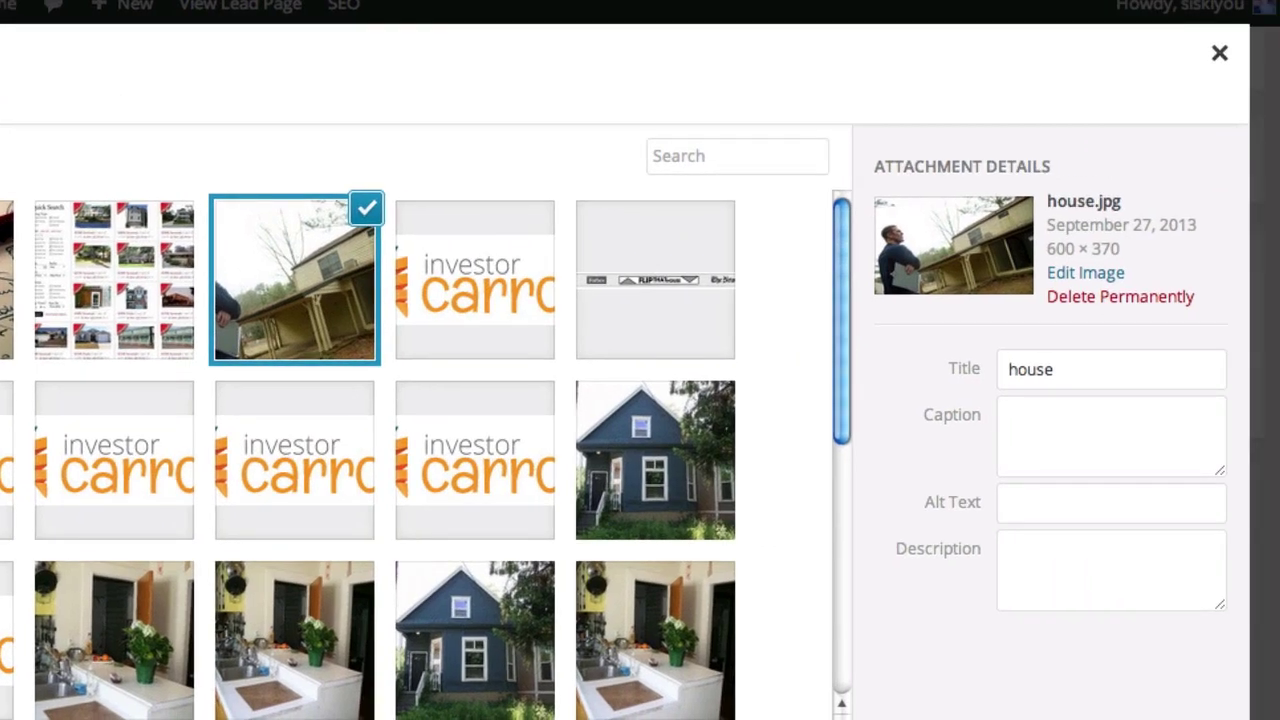
pyautogui.click(1180, 712)
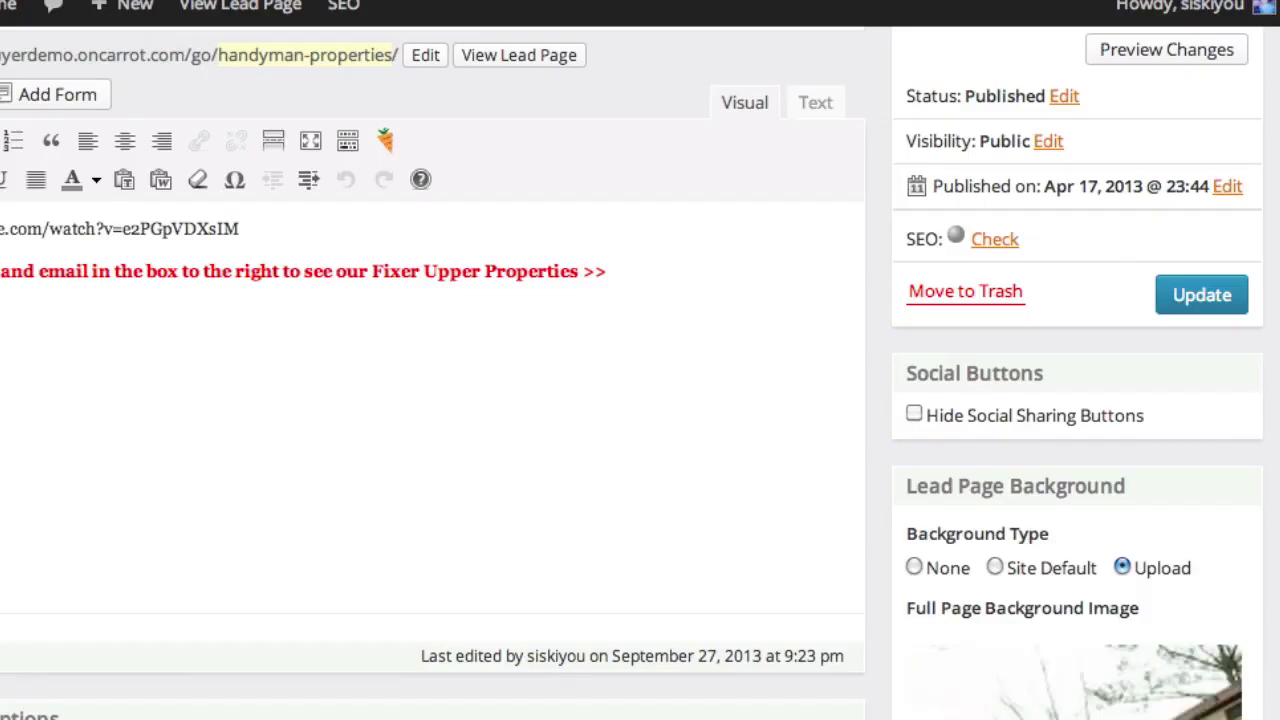
pyautogui.scroll(-5, 1261, 528)
pyautogui.scroll(3, 1246, 214)
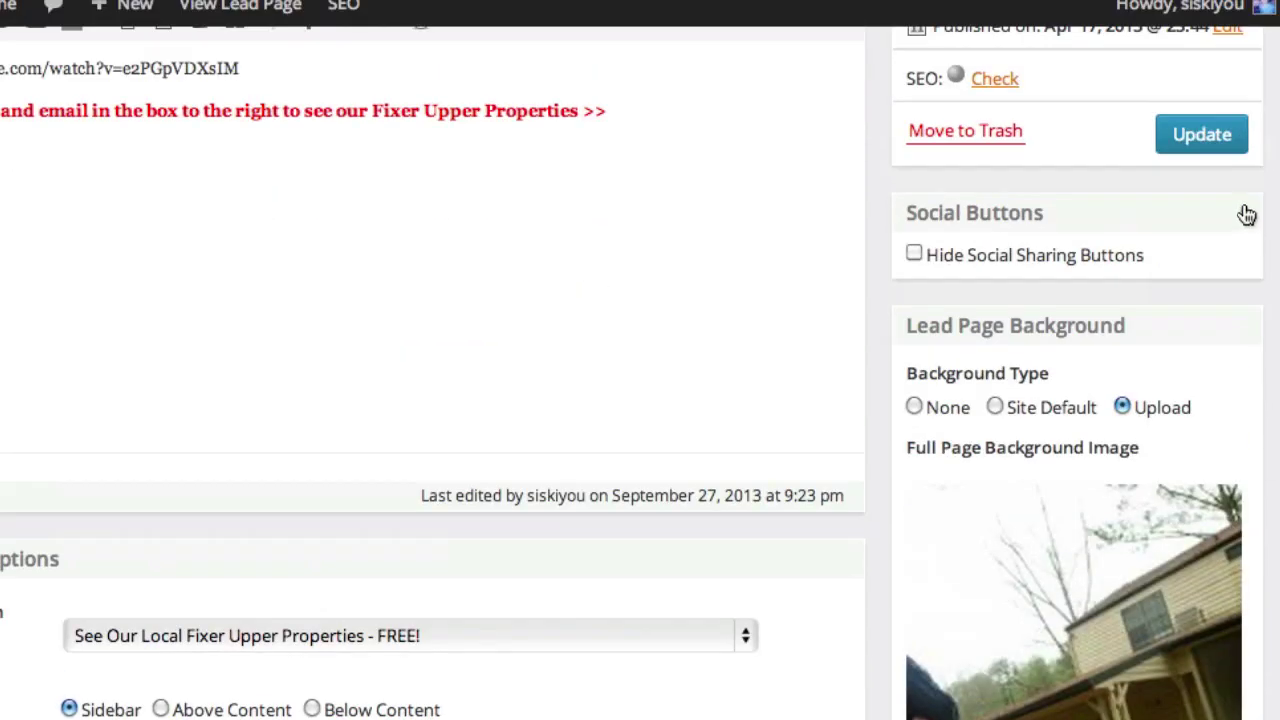
pyautogui.click(1208, 137)
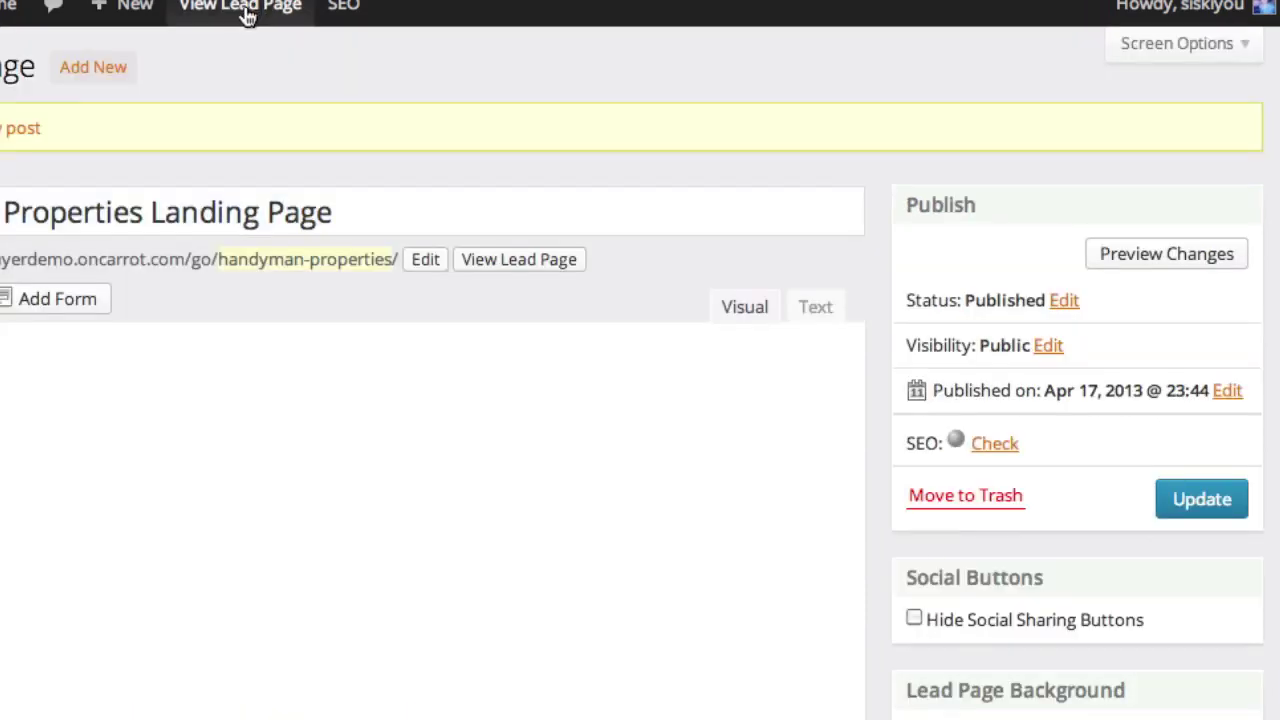
# Step: Open the live Handyman Properties page in a new tab and look over its form text
pyautogui.click(240, 5)
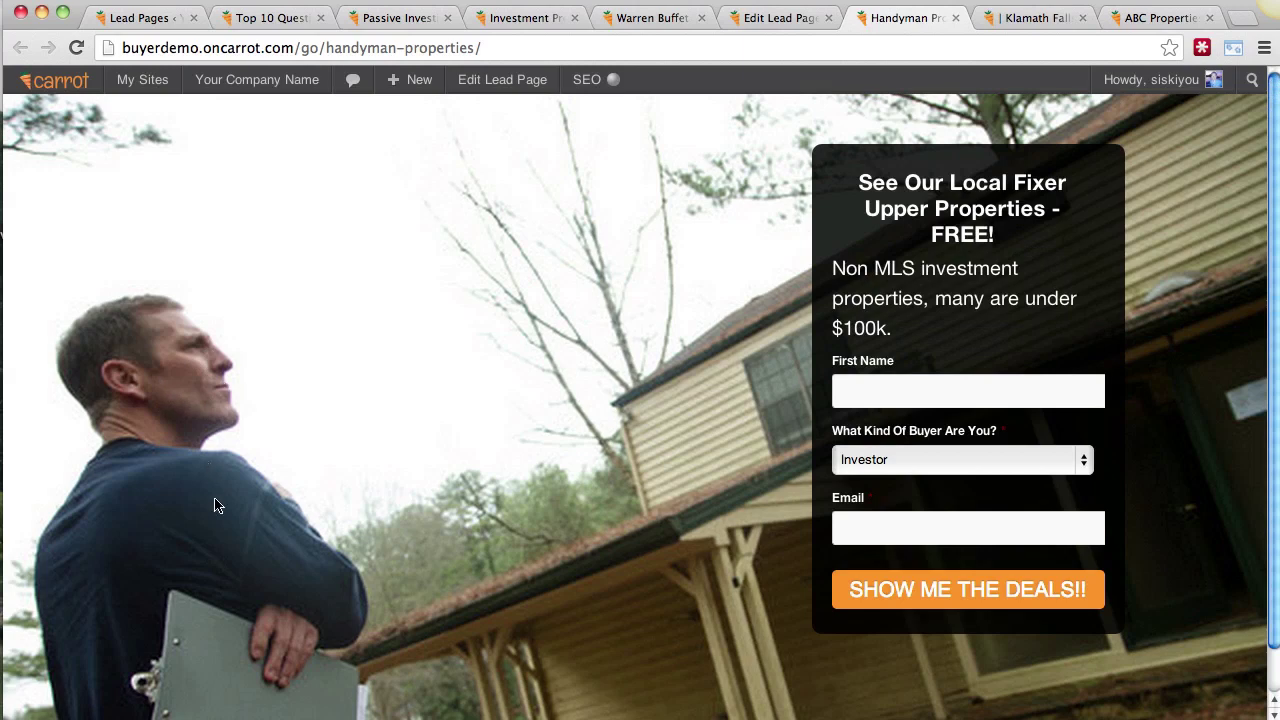
pyautogui.doubleClick(950, 268)
pyautogui.click(952, 268)
# Step: Fill the form with a test first name, Investor buyer type and a suggested test email, then submit
pyautogui.click(939, 393)
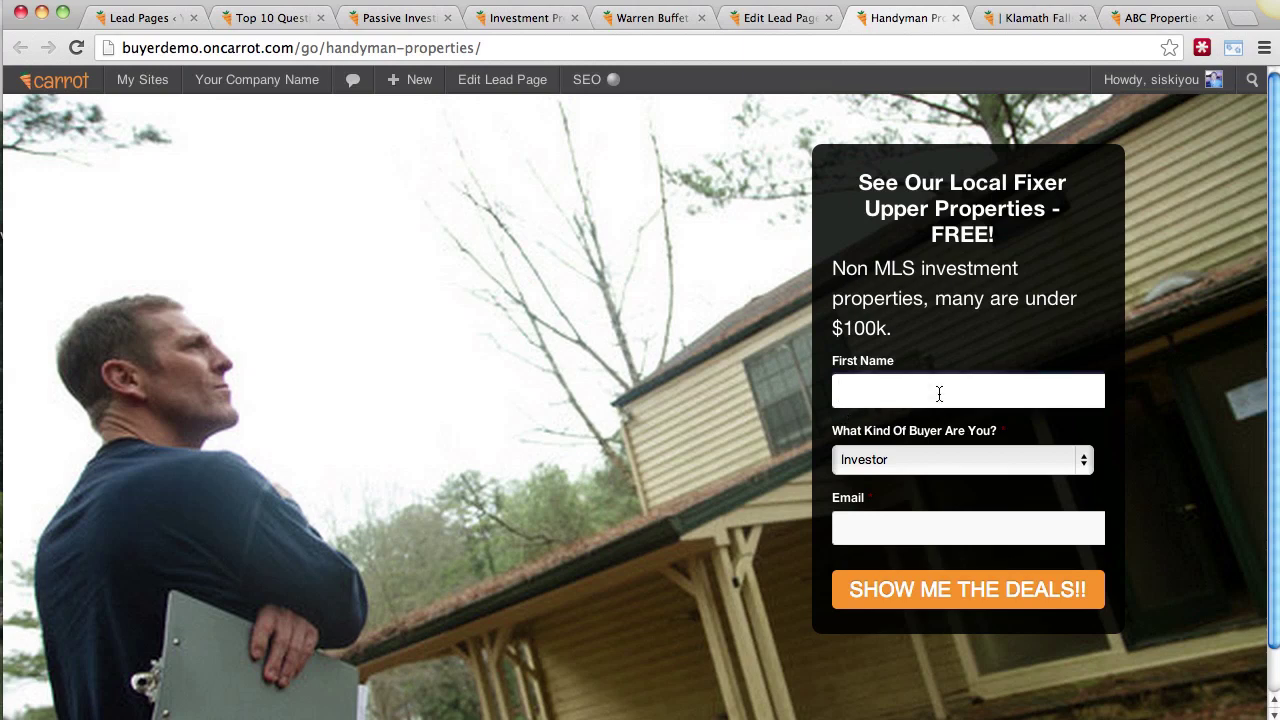
pyautogui.write('sfsafasjl')
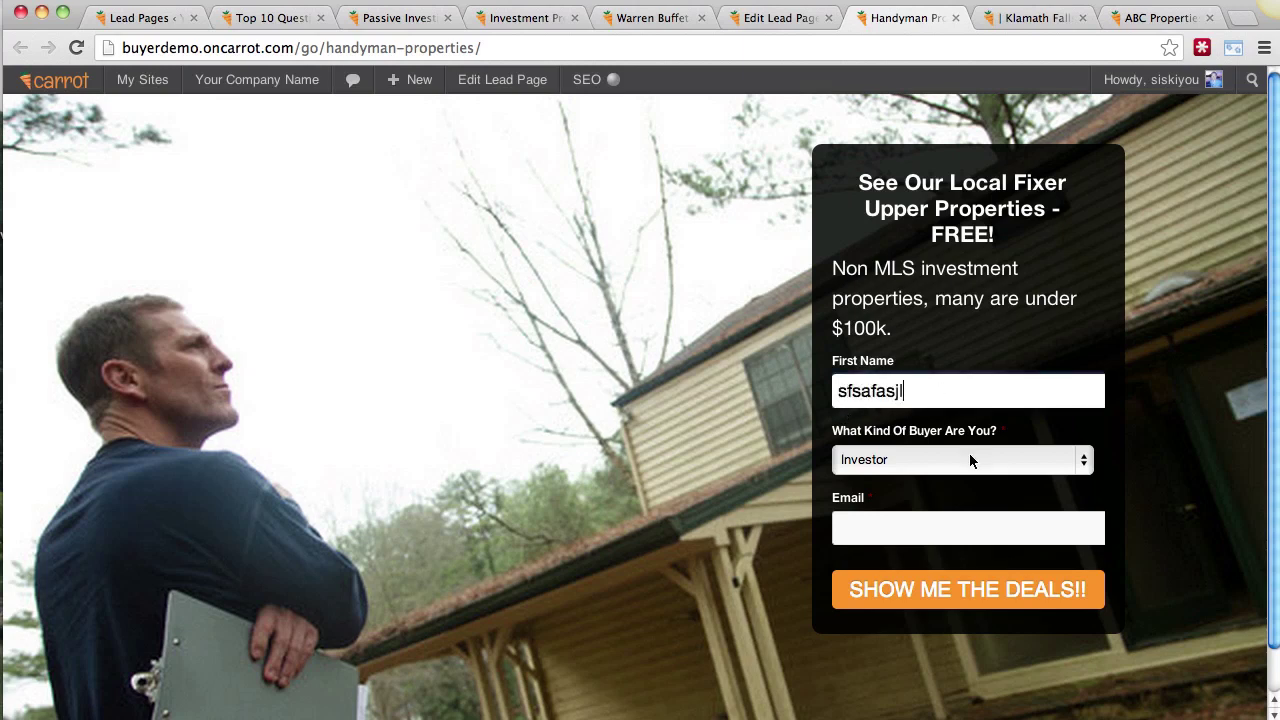
pyautogui.click(969, 453)
pyautogui.click(945, 458)
pyautogui.click(924, 466)
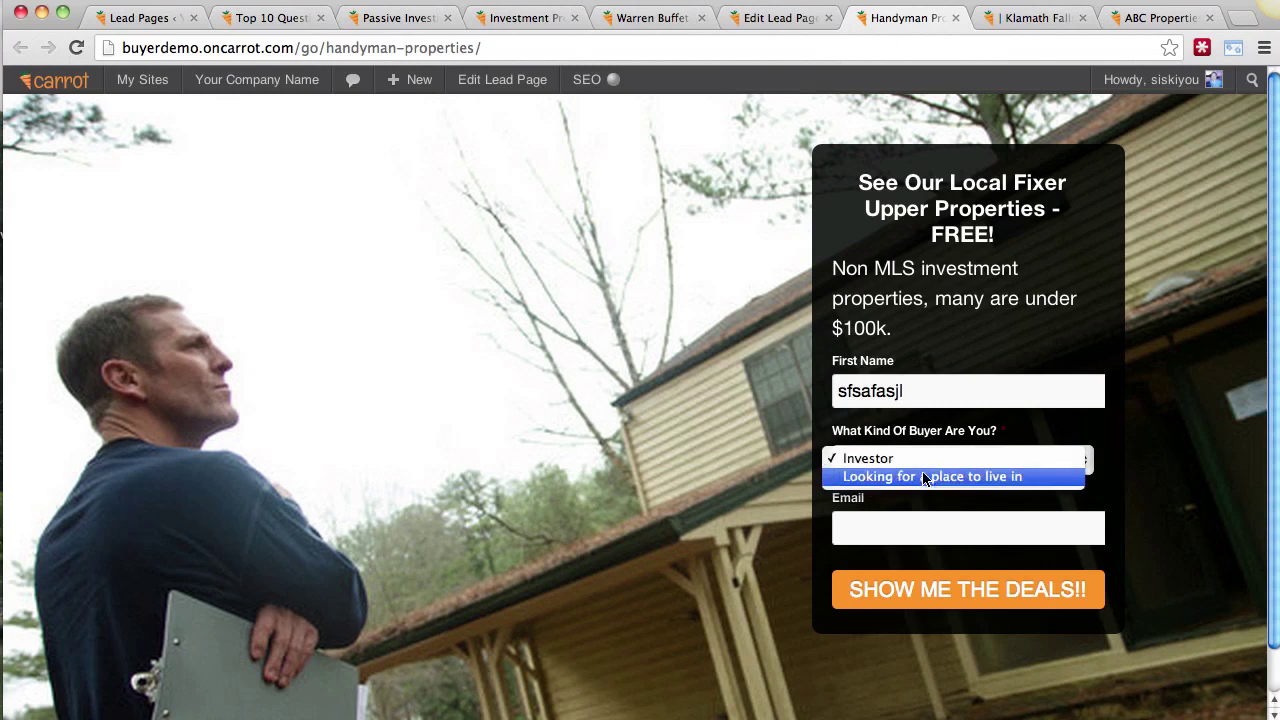
pyautogui.click(943, 457)
pyautogui.click(927, 521)
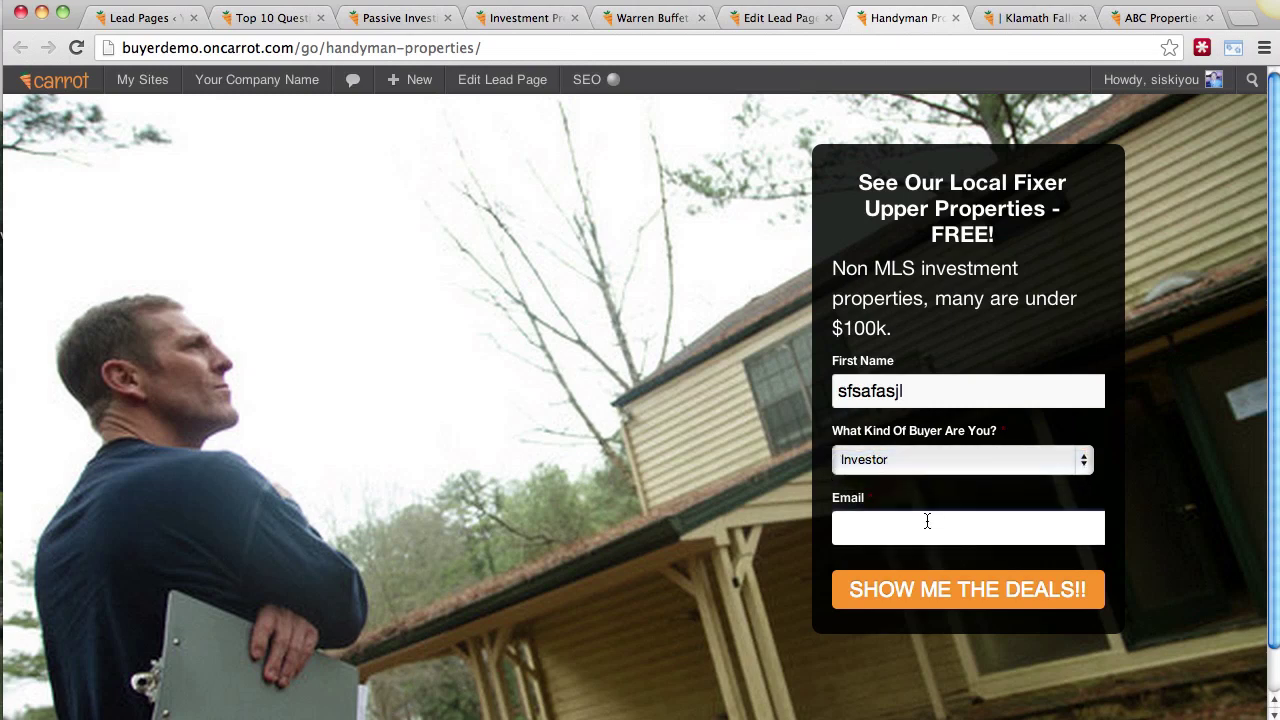
pyautogui.write('test')
pyautogui.click(939, 565)
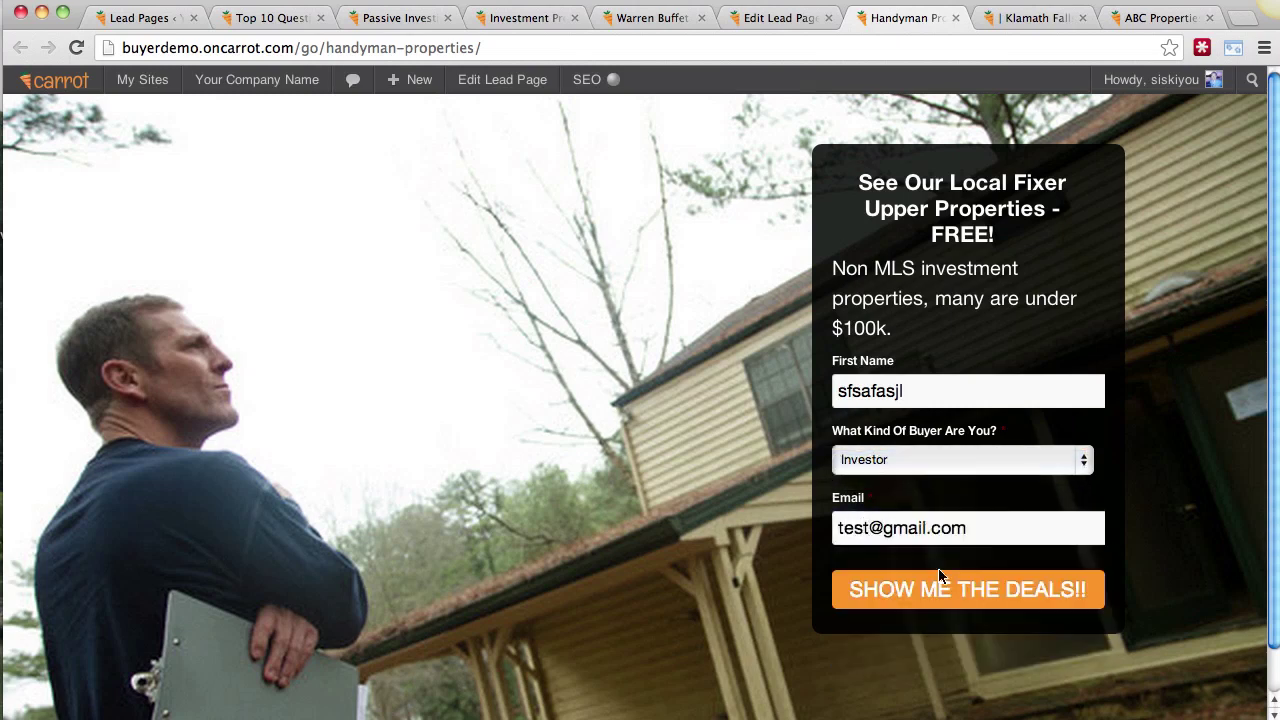
pyautogui.click(939, 580)
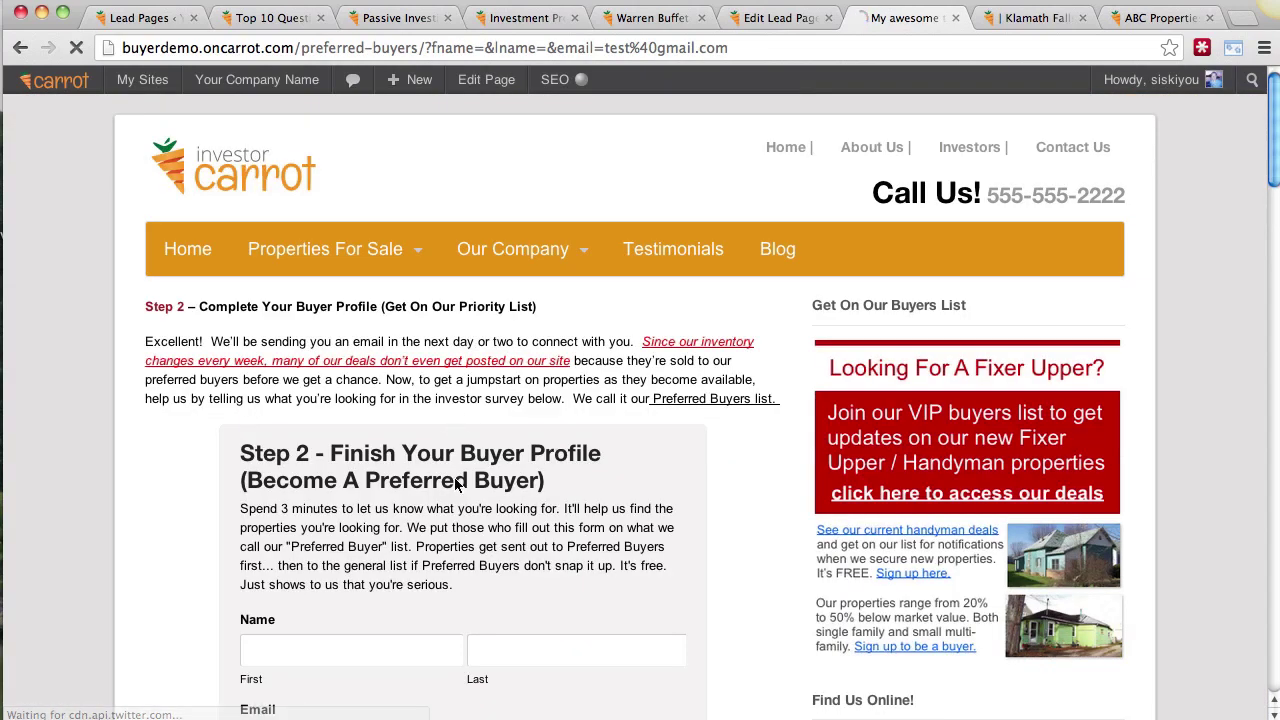
# Step: Look over the Step 2 preferred-buyer page, then go back to the Handyman Properties page
pyautogui.moveTo(333, 453); pyautogui.dragTo(472, 482)
pyautogui.click(503, 482)
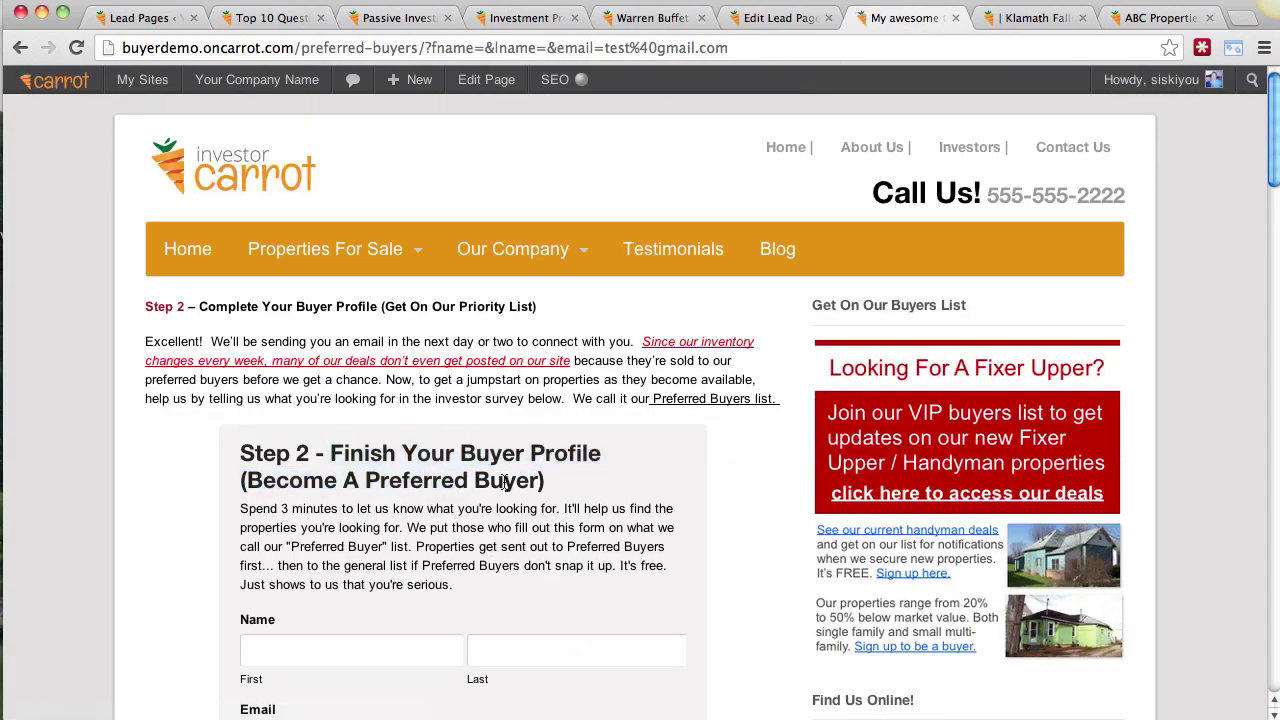
pyautogui.scroll(-20, 701, 463)
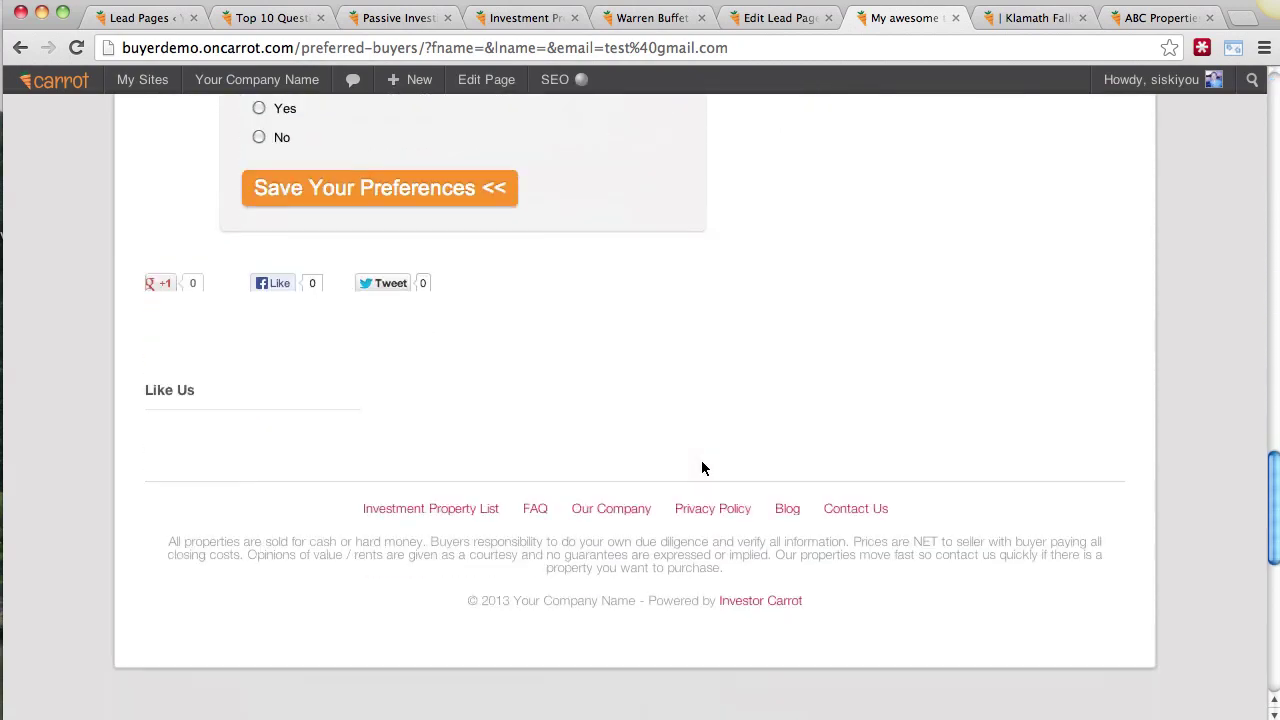
pyautogui.scroll(20, 702, 467)
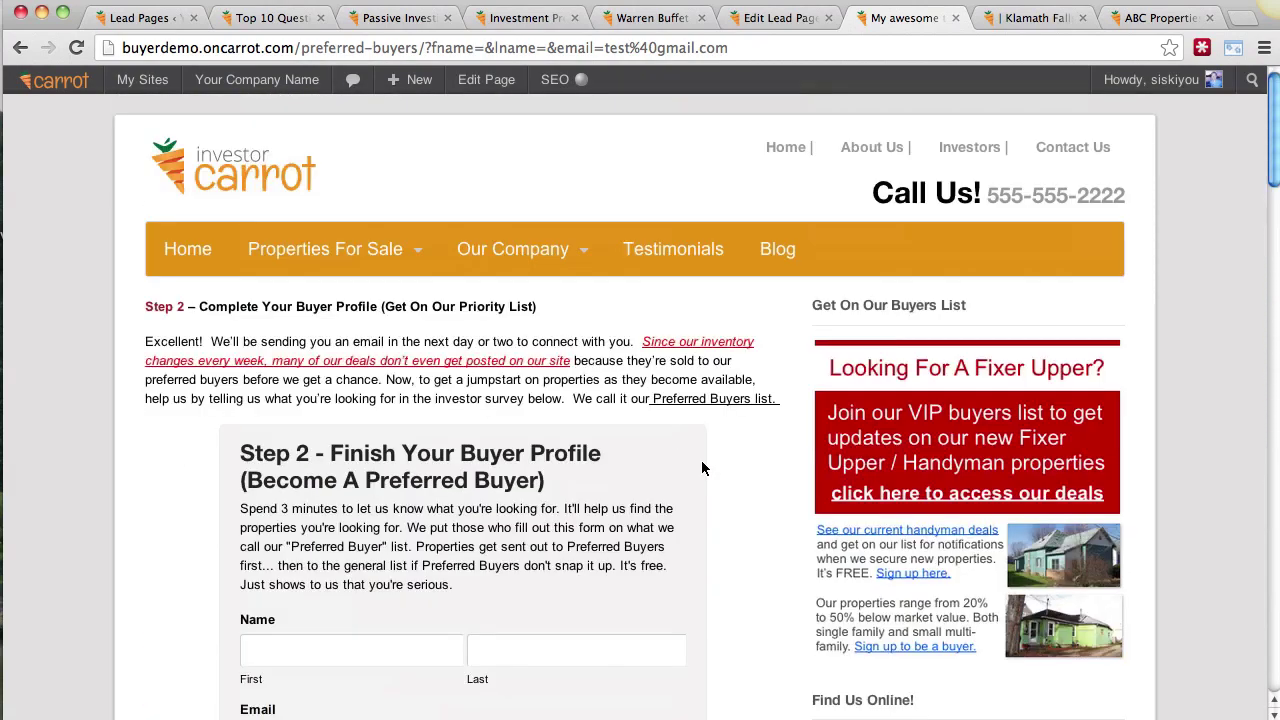
pyautogui.scroll(-15, 675, 491)
pyautogui.scroll(15, 675, 491)
pyautogui.click(20, 48)
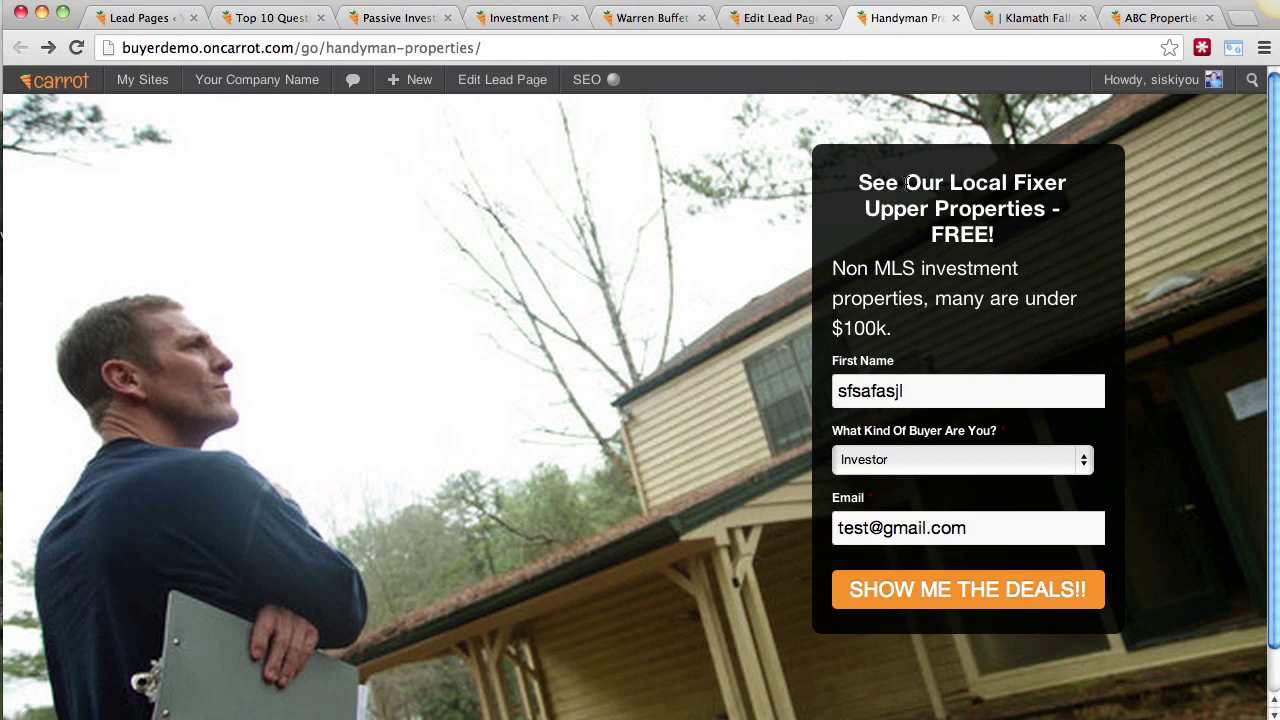
# Step: In the lead page editor, remove the existing background image and update the page
pyautogui.click(778, 18)
pyautogui.scroll(-5, 1257, 388)
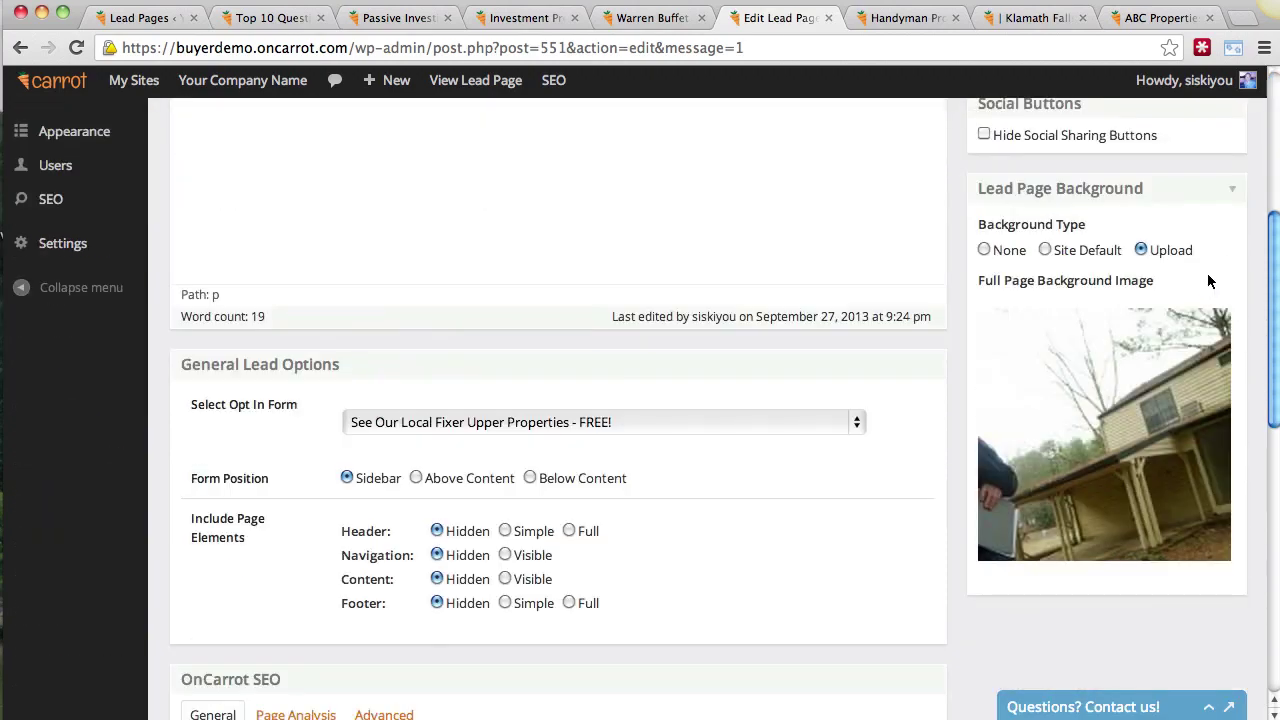
pyautogui.click(1218, 330)
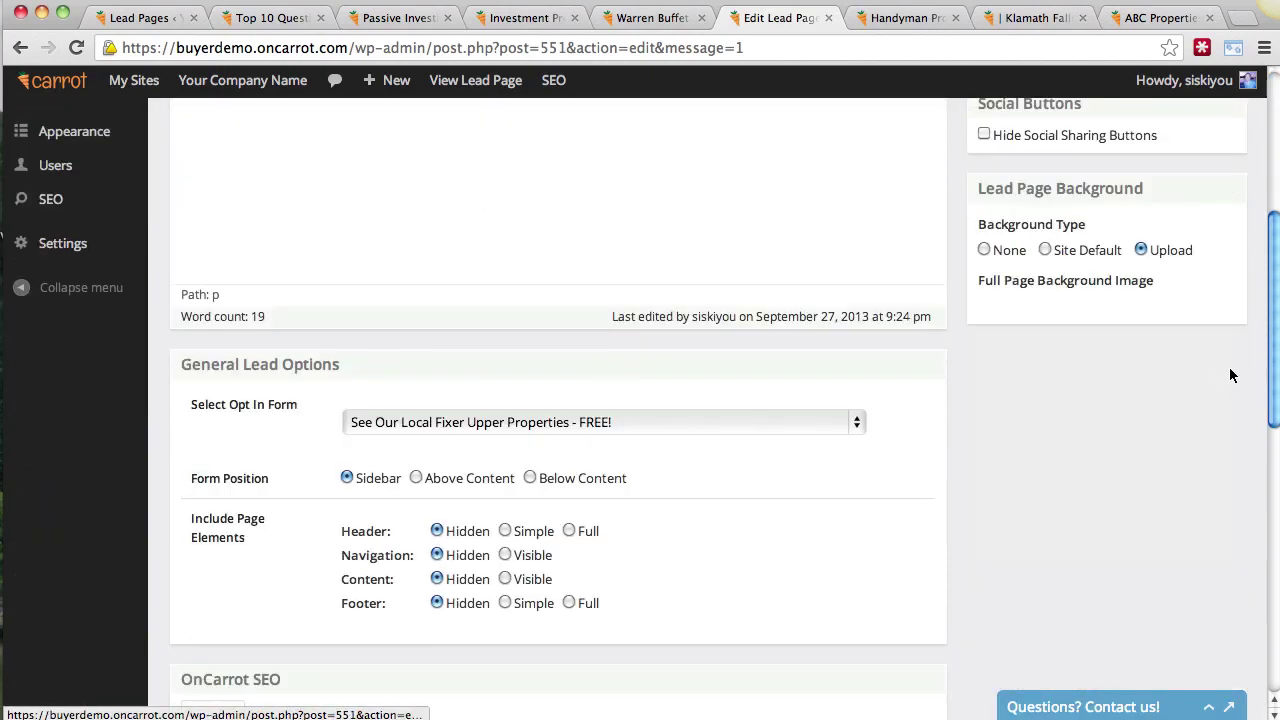
pyautogui.scroll(3, 1229, 367)
pyautogui.click(1201, 318)
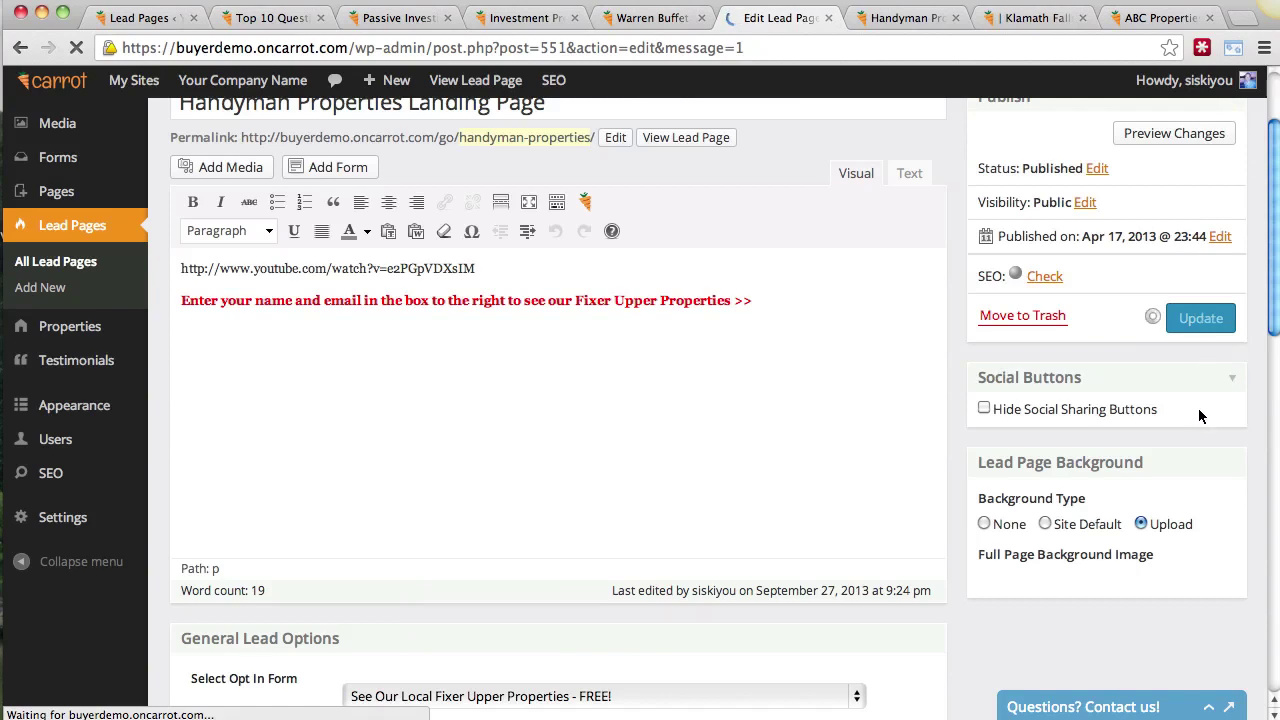
# Step: Set list.jpg as the background, update the page, and return to the live lead page
pyautogui.scroll(-4, 1199, 406)
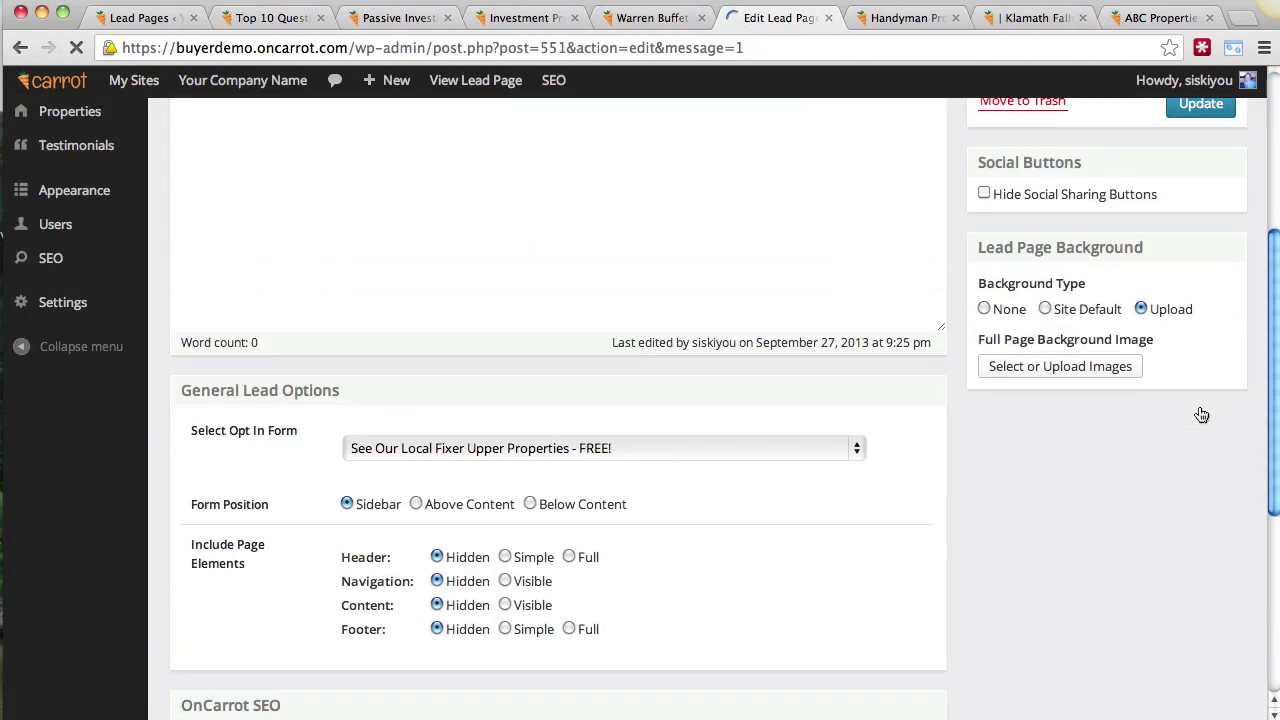
pyautogui.click(1121, 366)
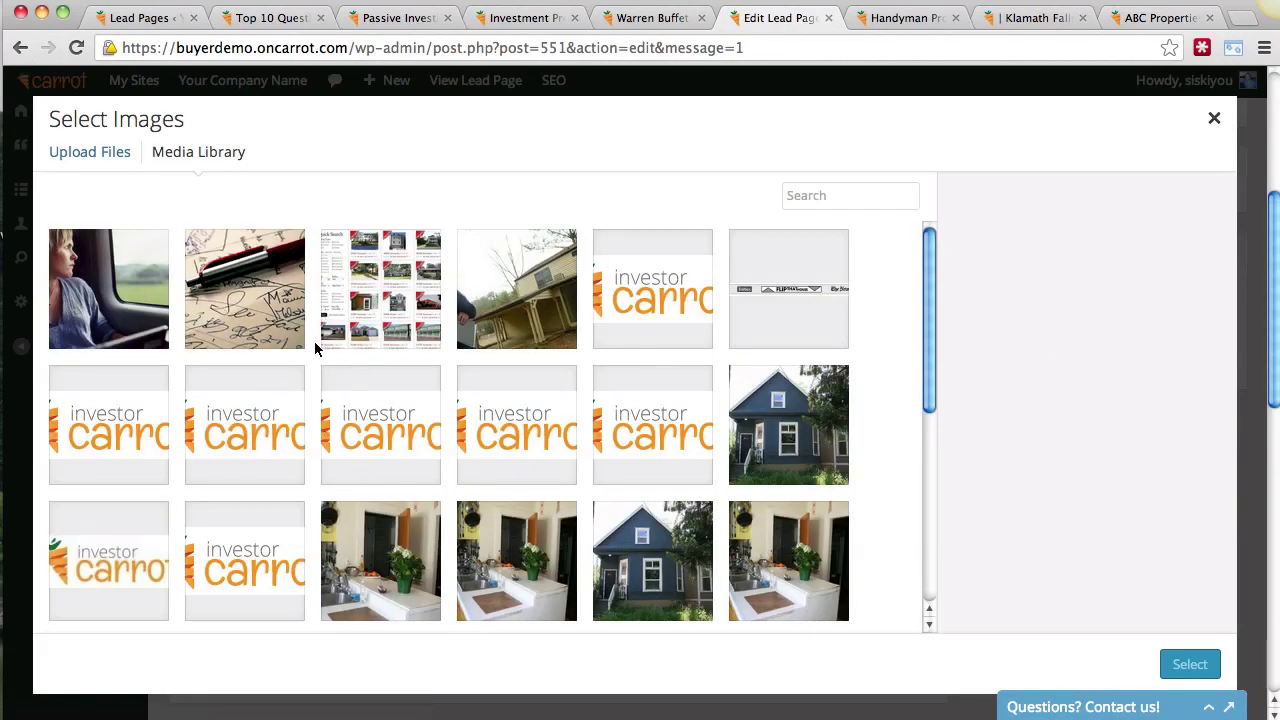
pyautogui.click(383, 293)
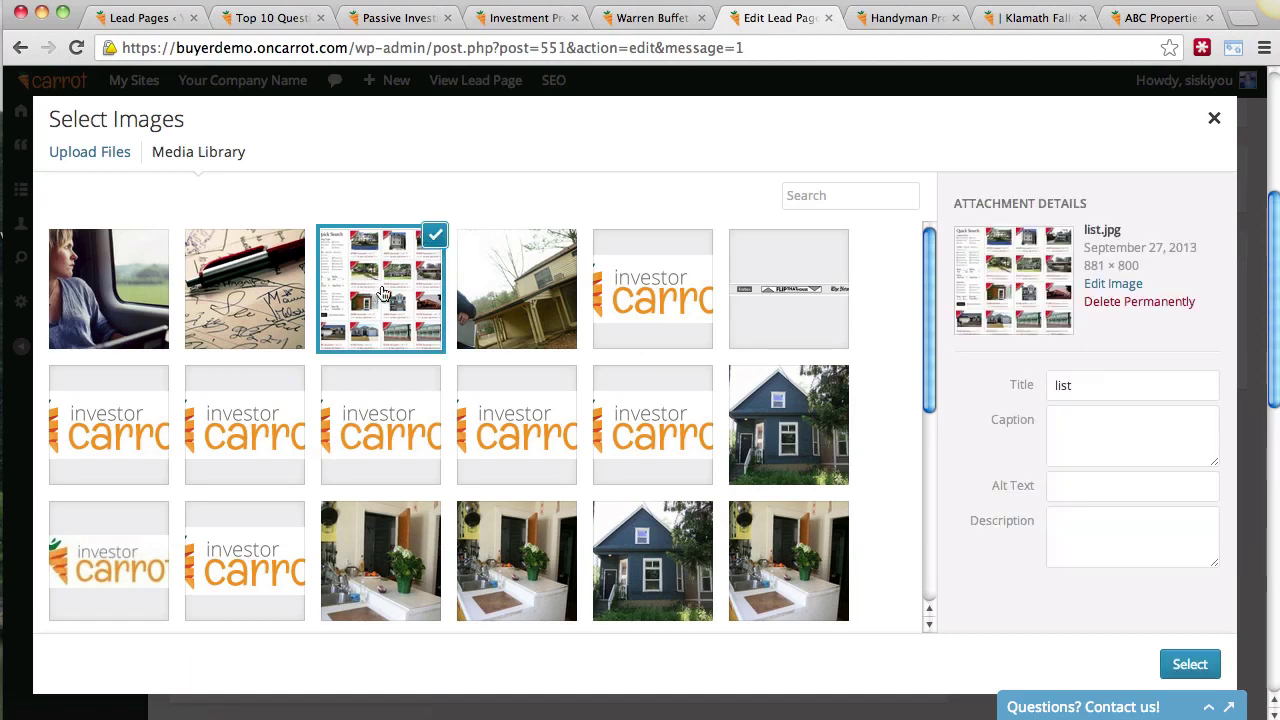
pyautogui.click(1178, 660)
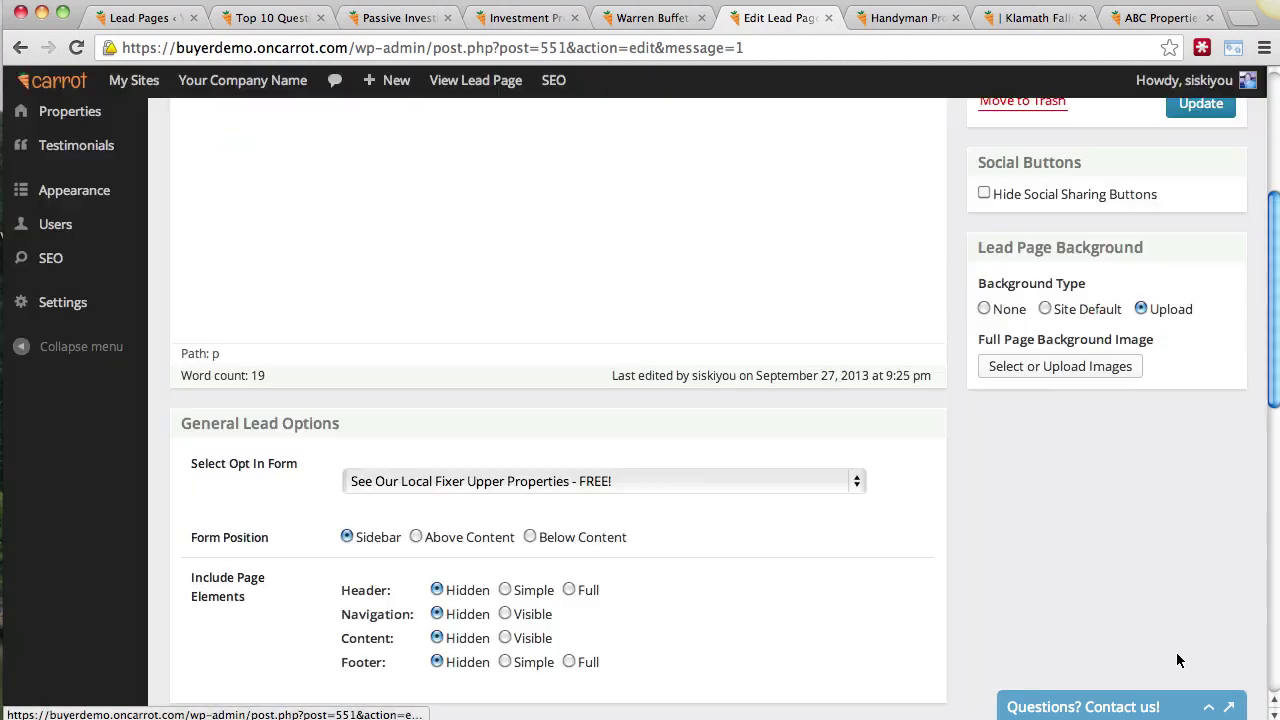
pyautogui.scroll(3, 1190, 420)
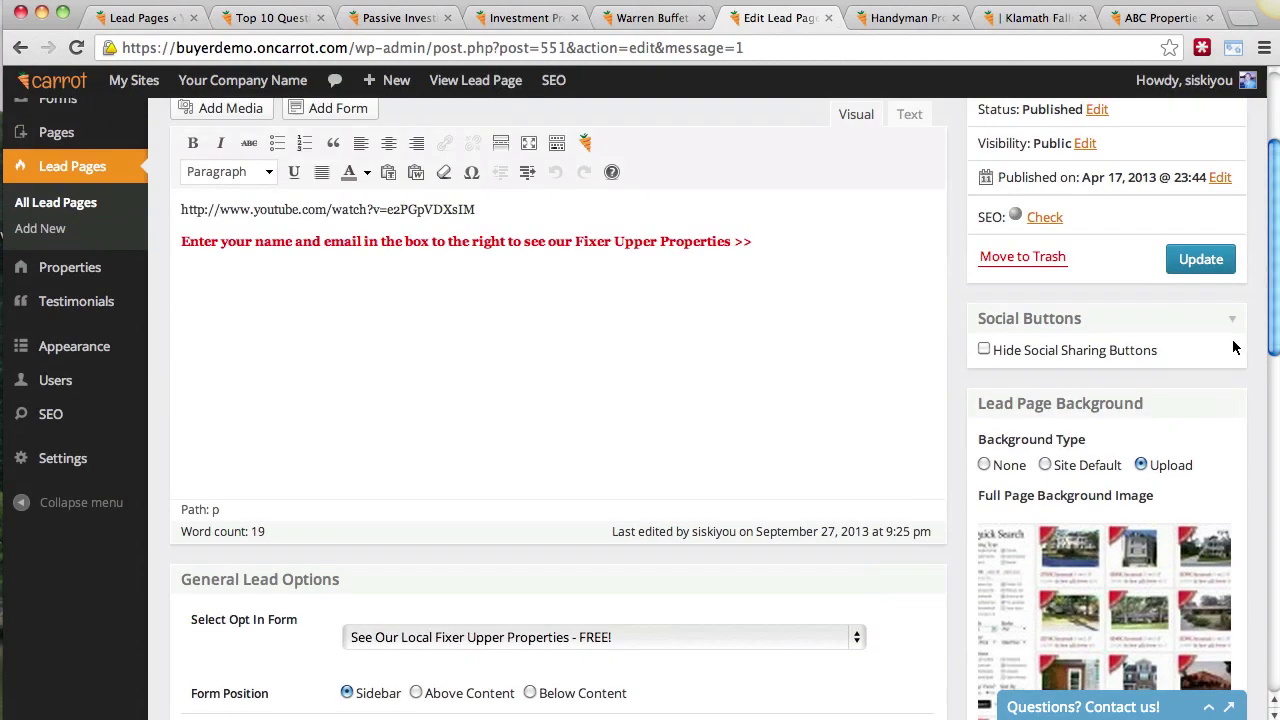
pyautogui.click(1210, 262)
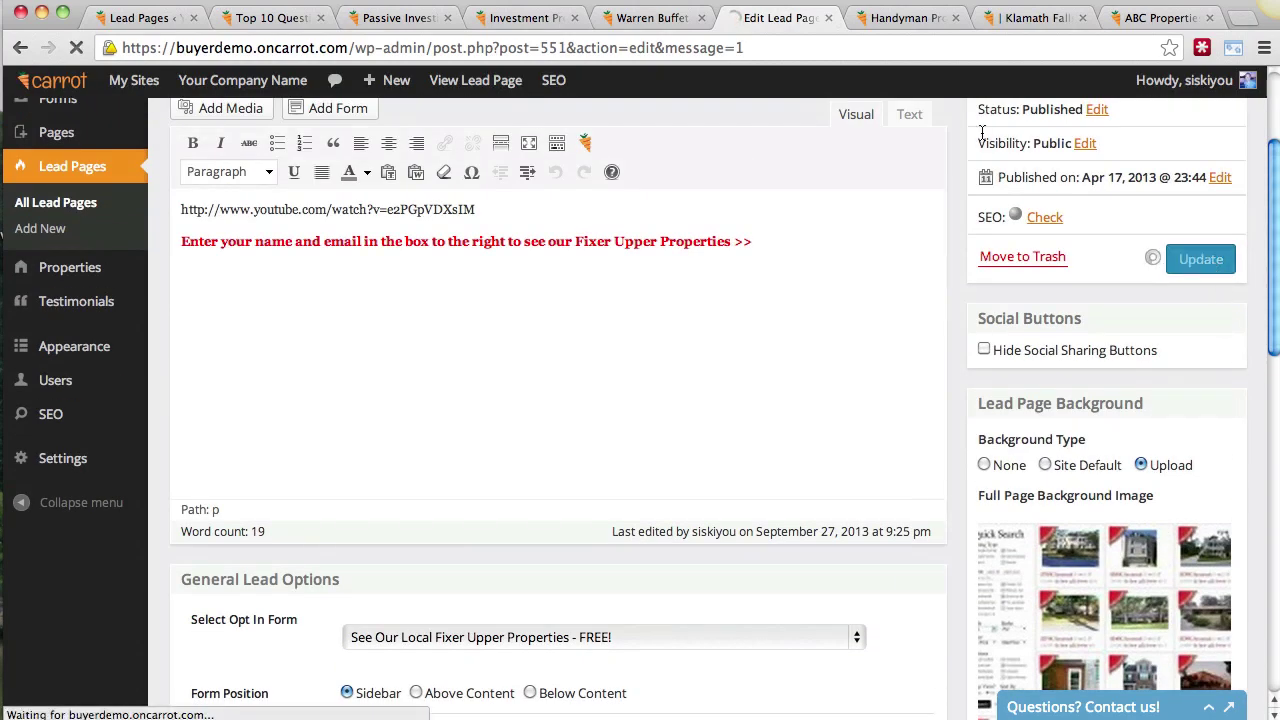
pyautogui.click(904, 20)
pyautogui.click(900, 49)
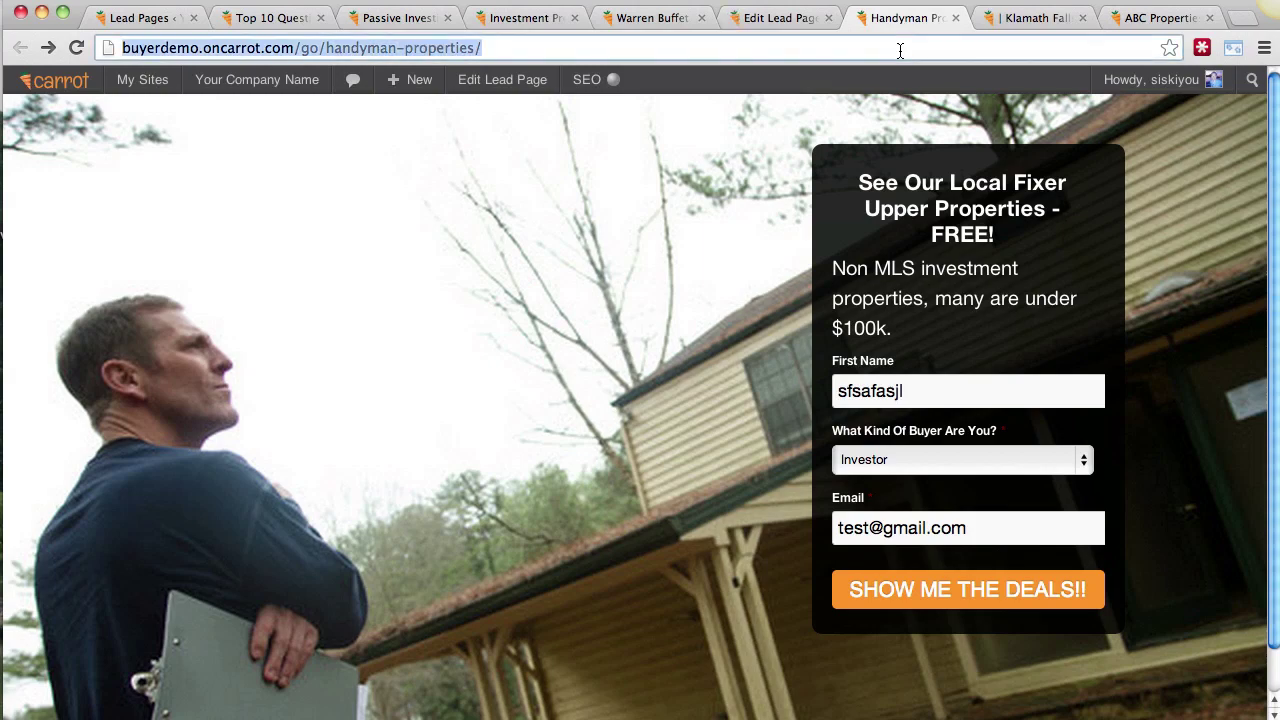
# Step: Reload Handyman Properties to see the listings background, then bring up the Keynote slide
pyautogui.press('Return')
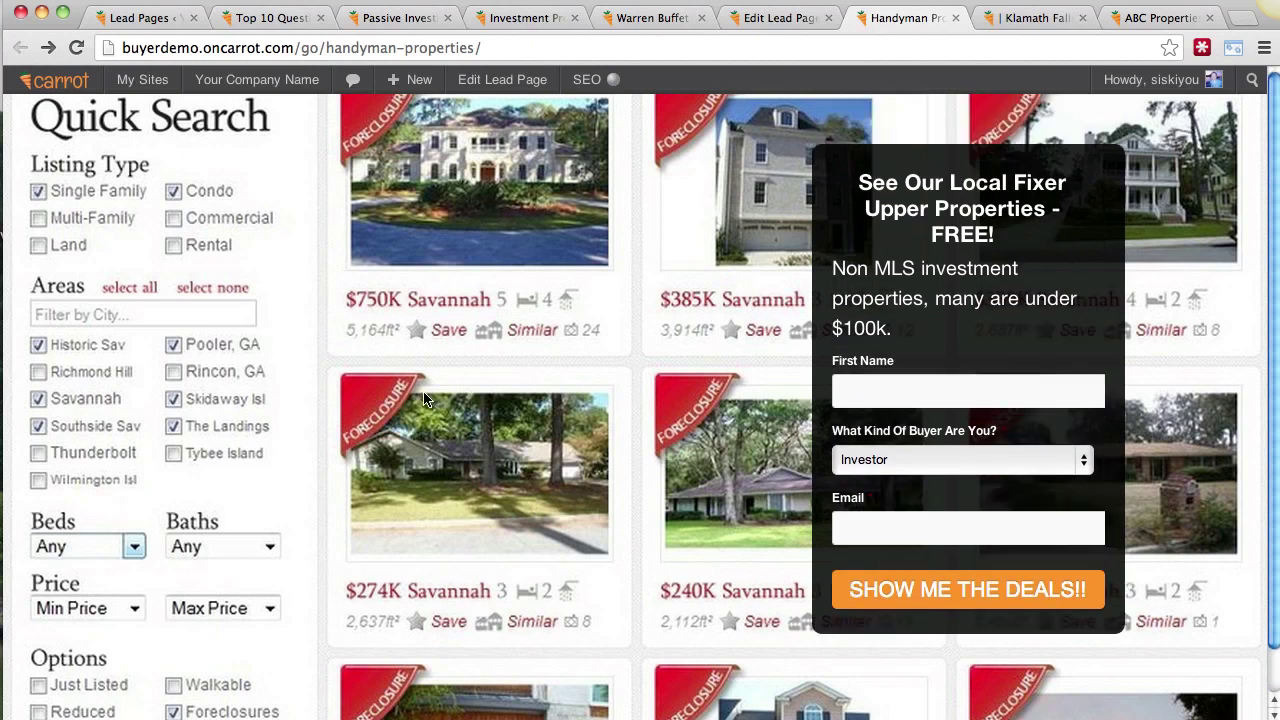
pyautogui.click(962, 395)
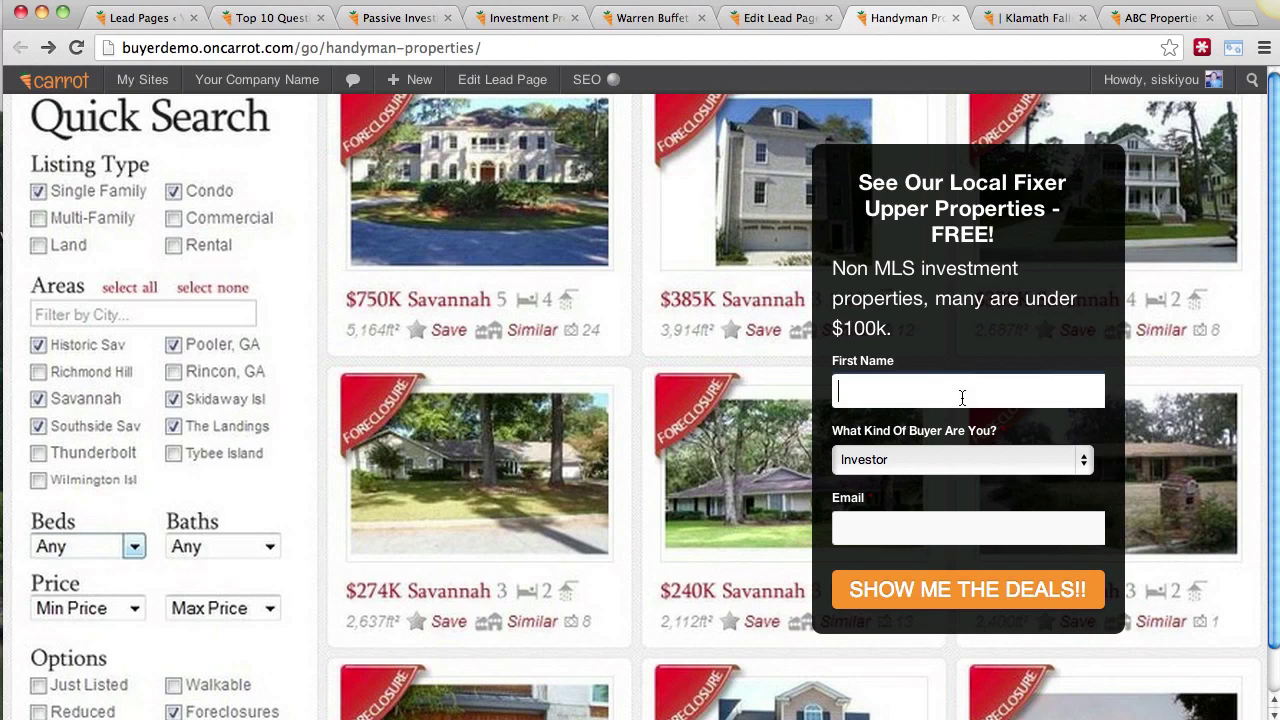
pyautogui.click(625, 413)
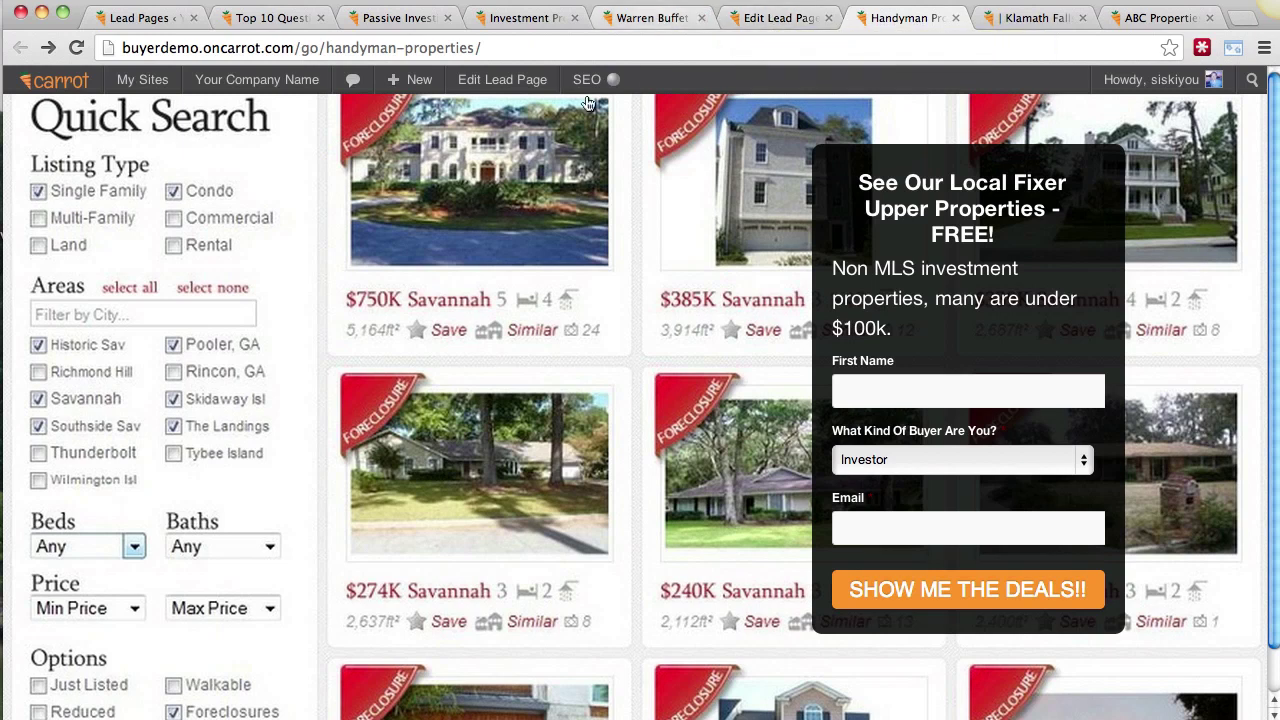
pyautogui.click(150, 18)
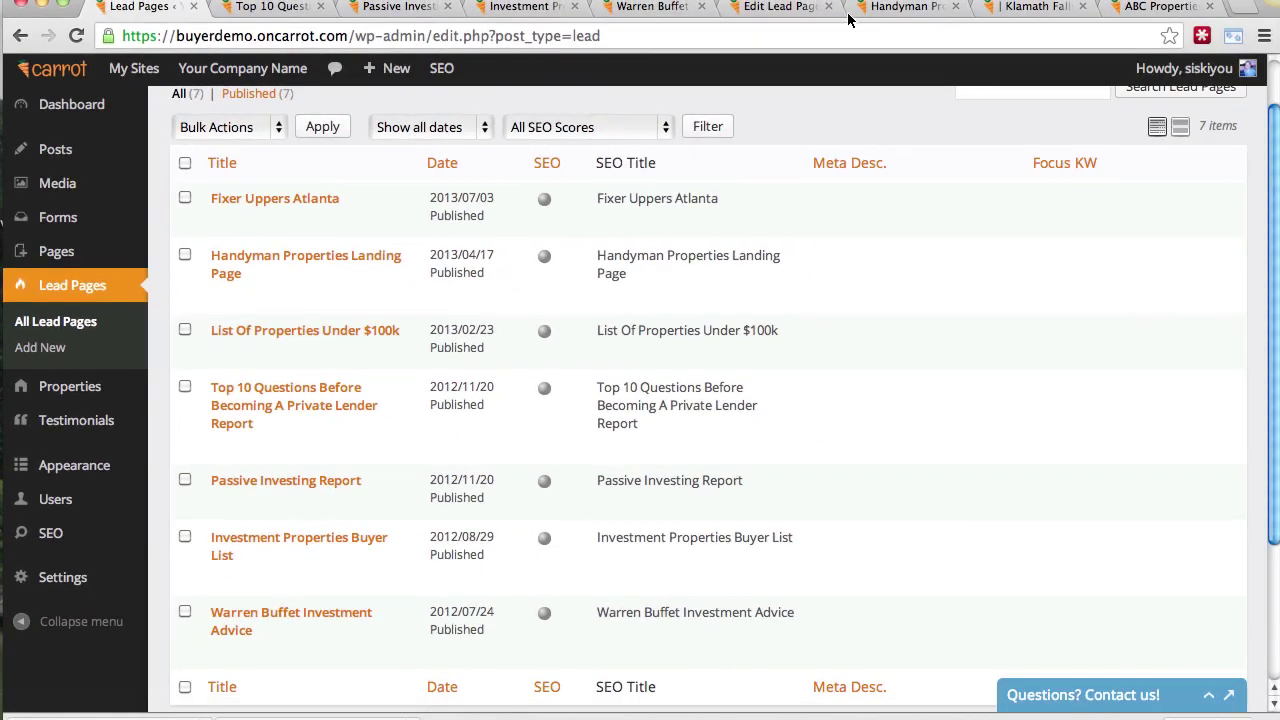
pyautogui.click(882, 10)
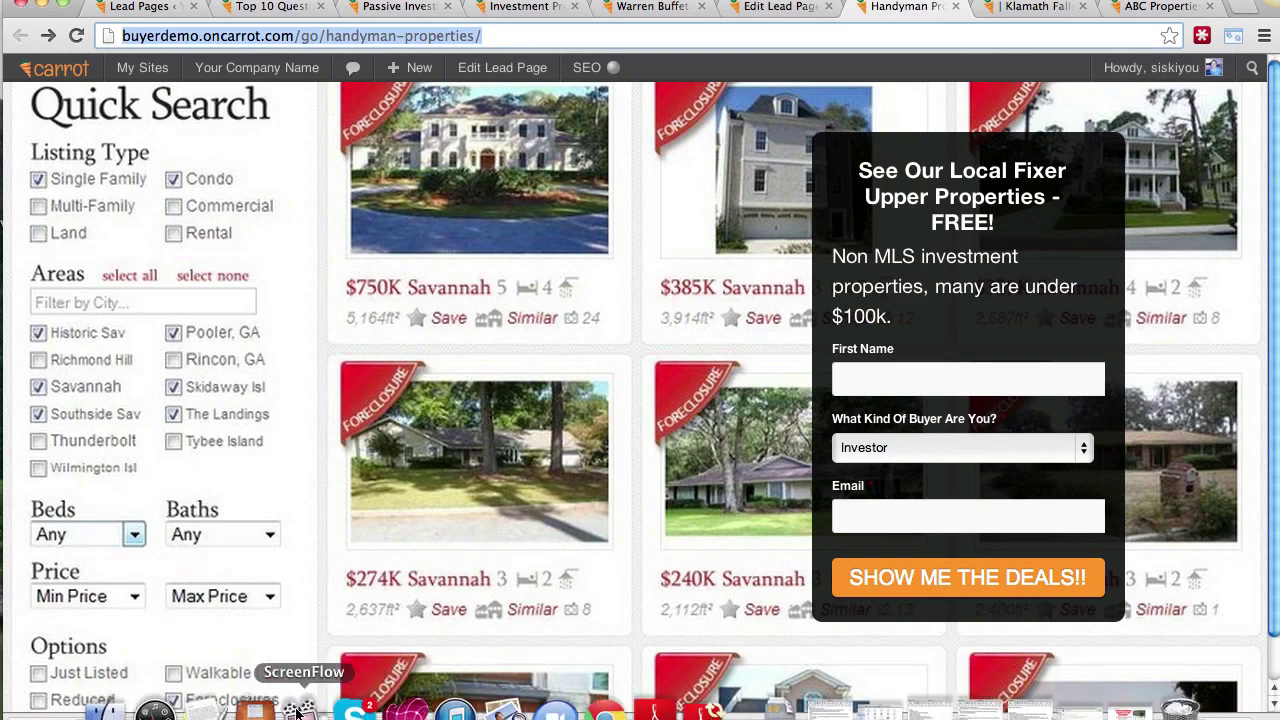
pyautogui.click(200, 706)
pyautogui.click(515, 0)
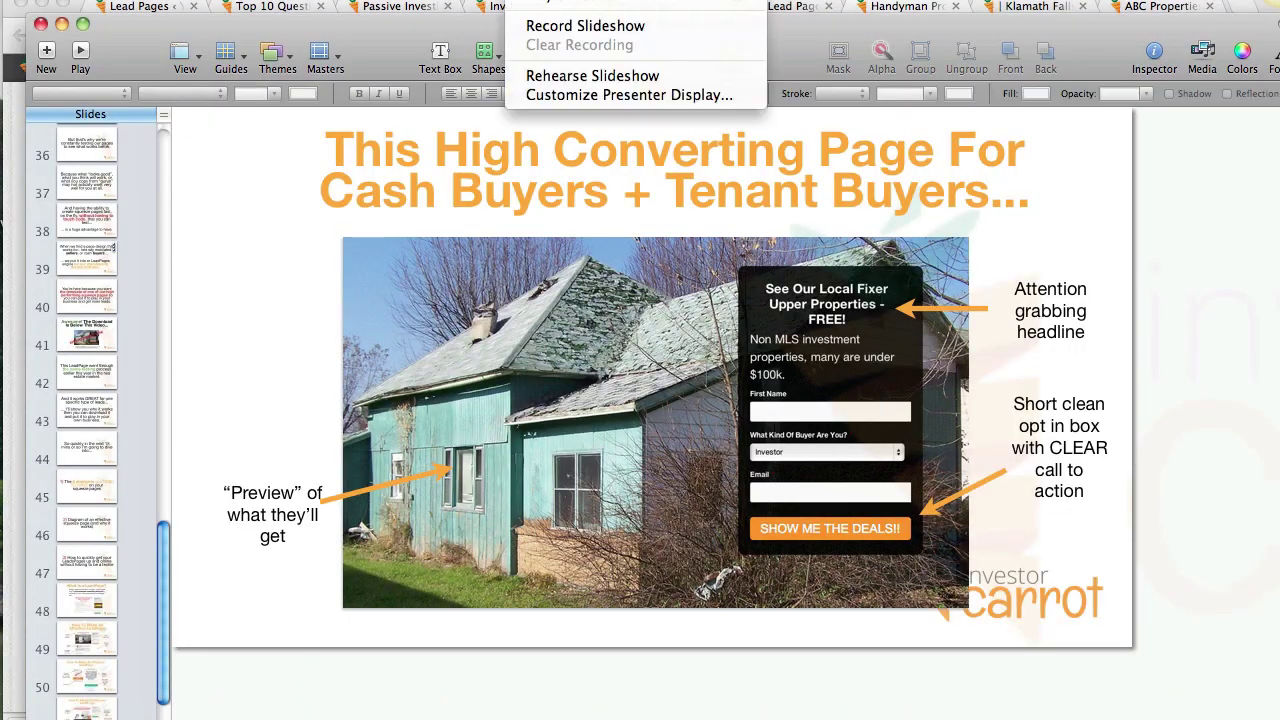